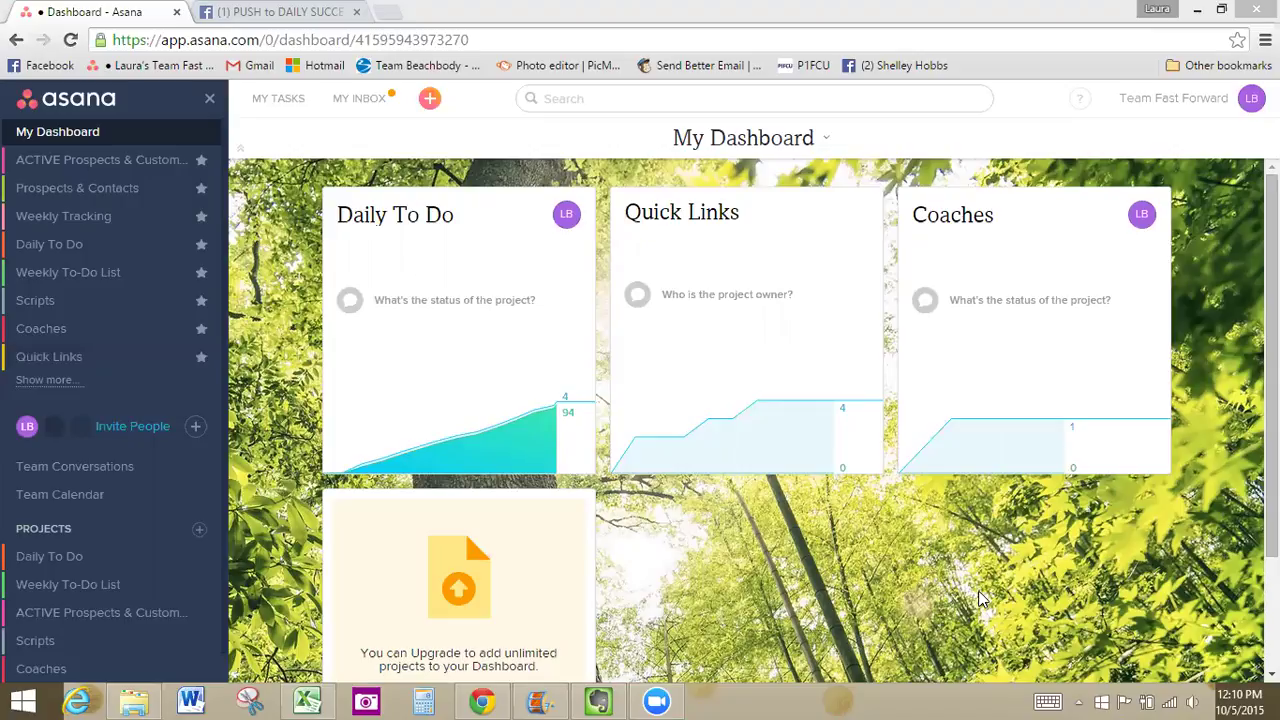
Open the My Tasks list for Team Fast Forward from the dashboard
left_click(278, 101)
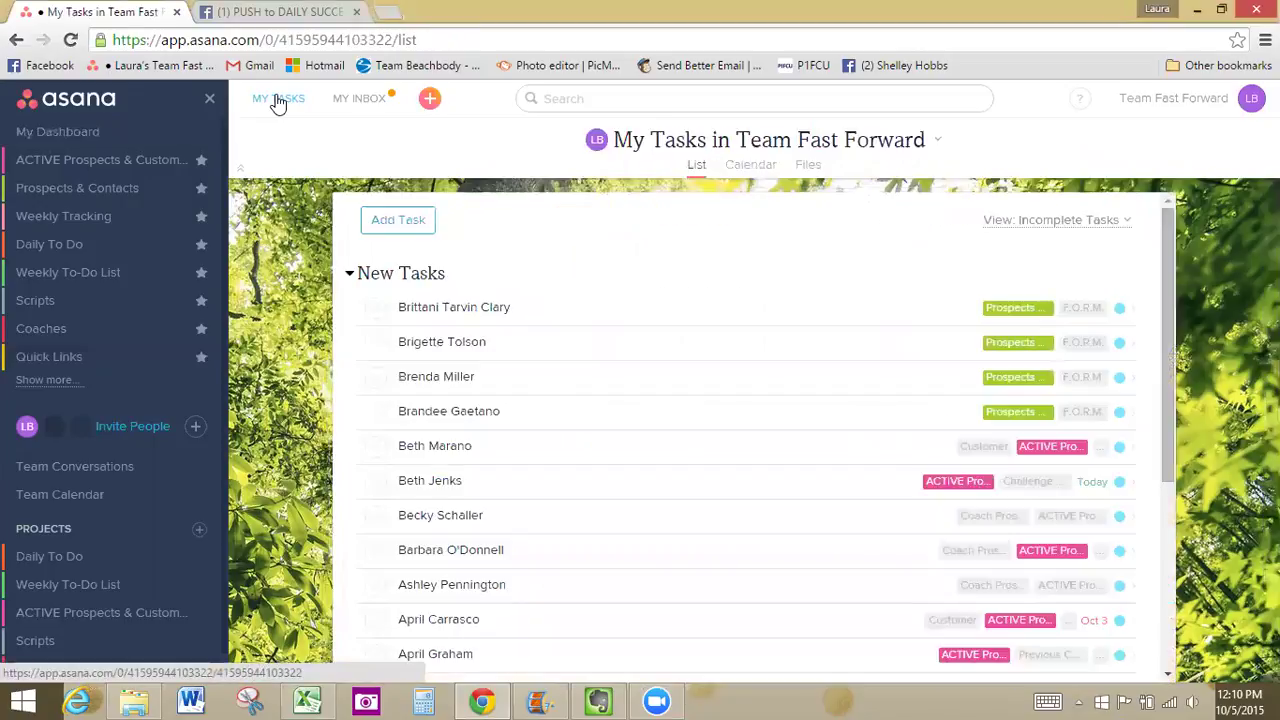
Switch the My Tasks view from Incomplete Tasks to Tasks By Due Date
left_click(1124, 221)
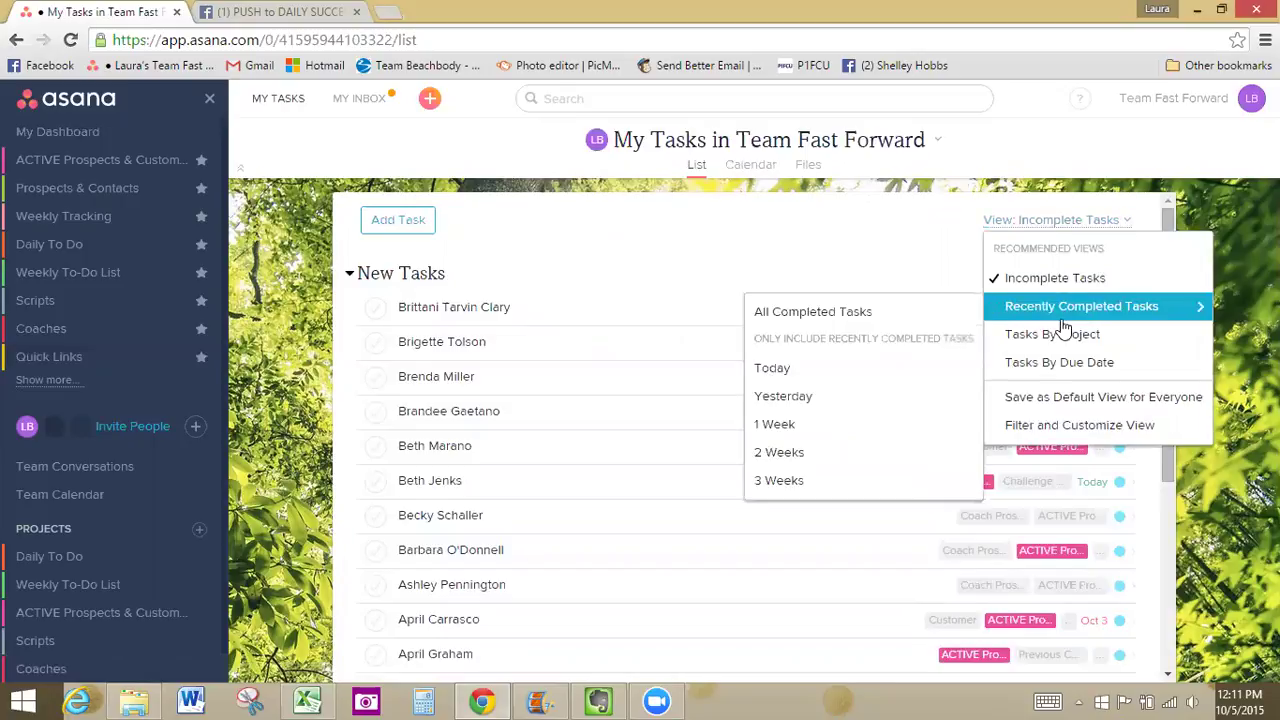
mouse_move(1050, 317)
left_click(1038, 364)
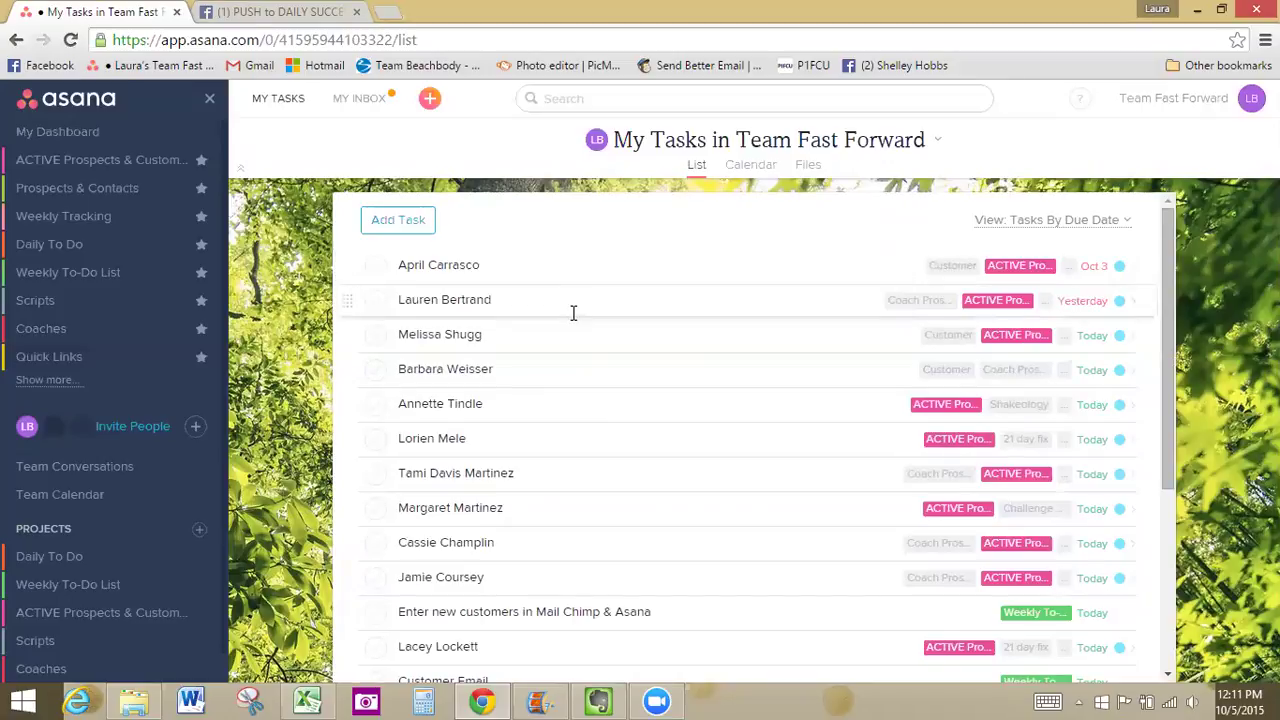
scroll(744, 427, "down", 1)
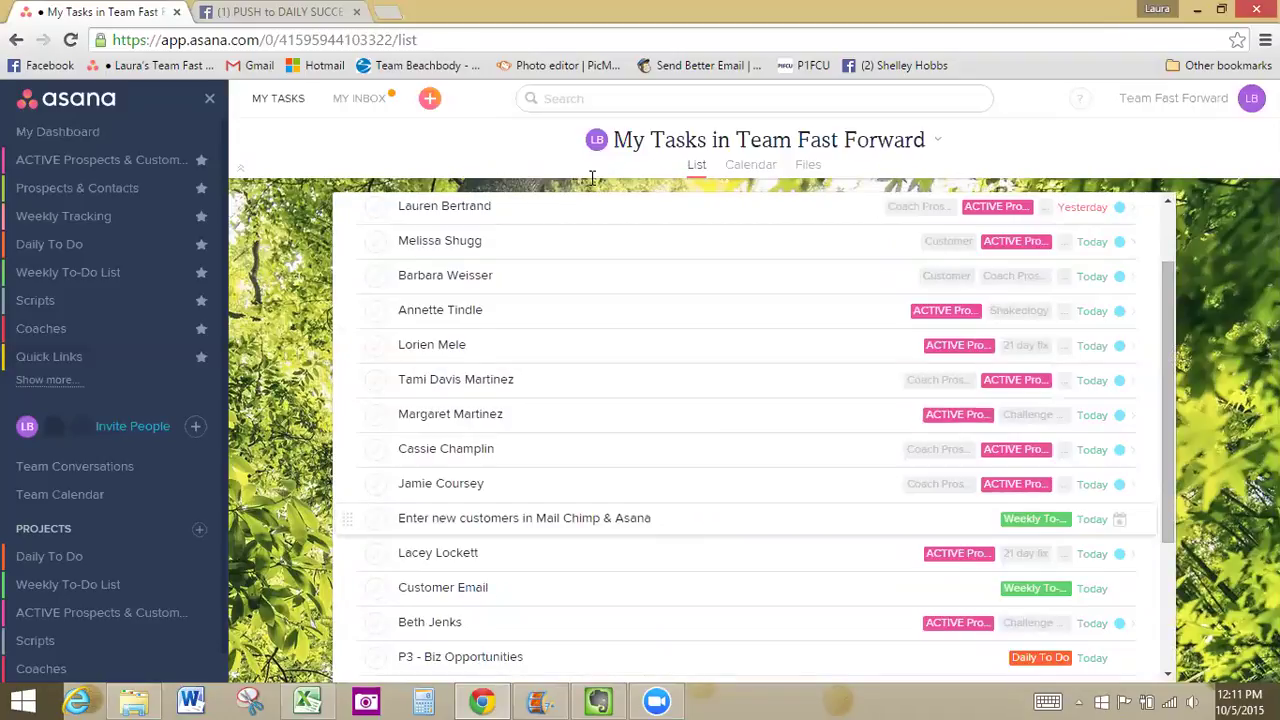
scroll(480, 375, "up", 1)
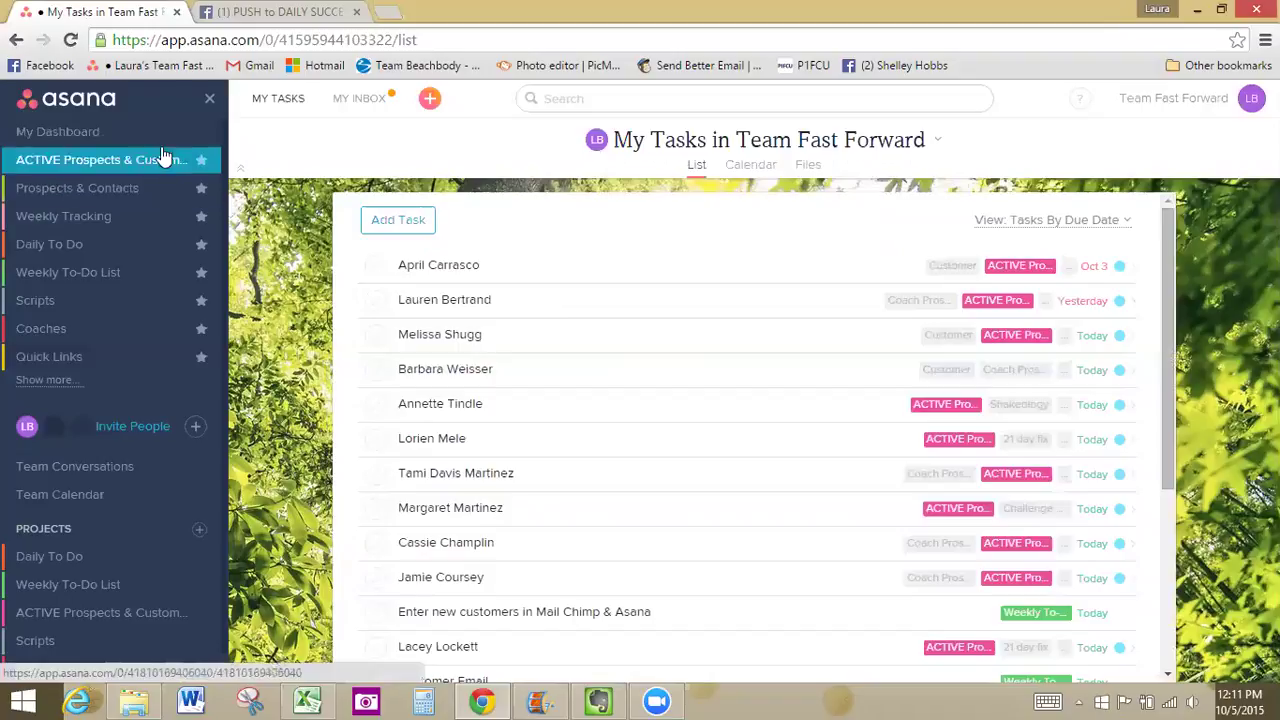
left_click(70, 556)
left_click(56, 131)
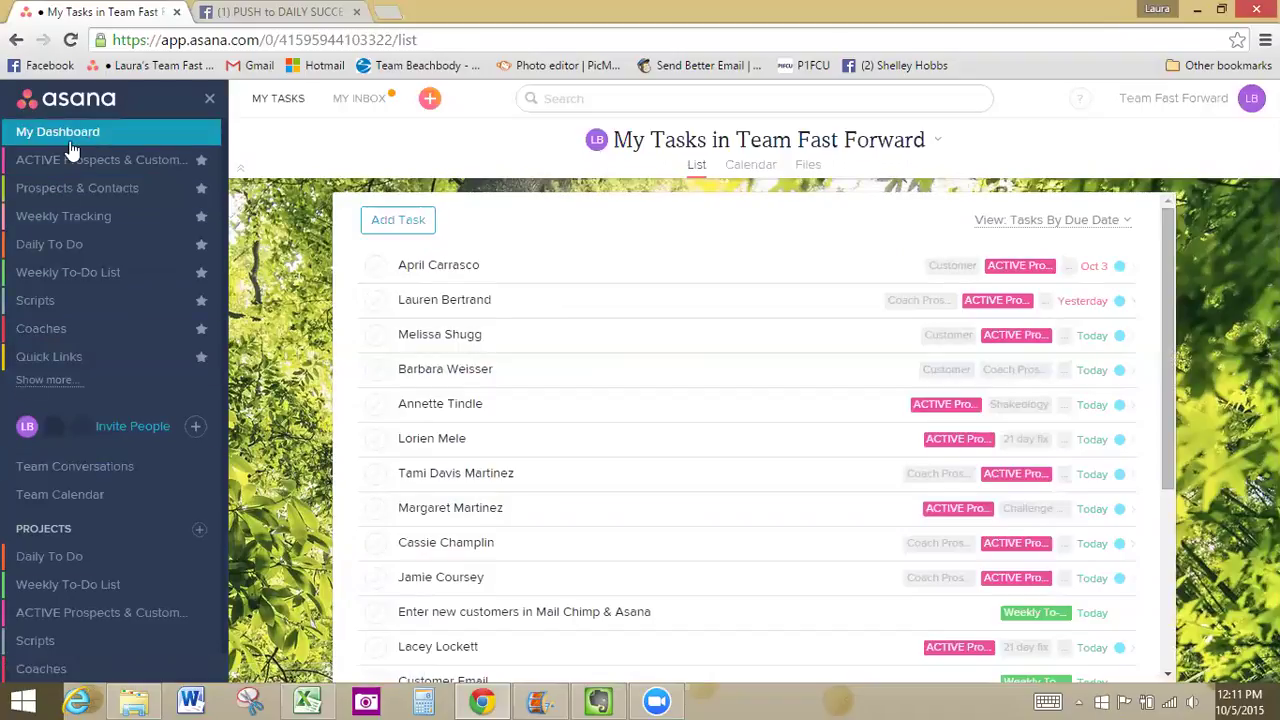
left_click(90, 158)
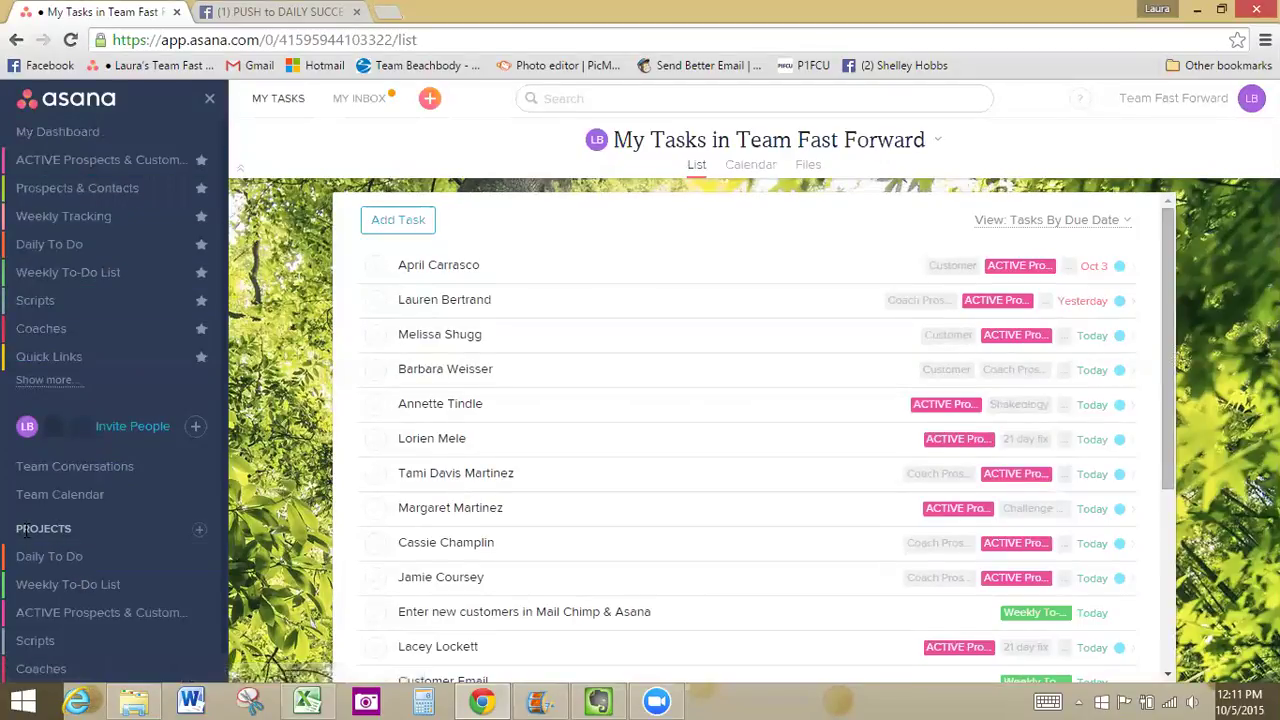
scroll(83, 548, "down", 1)
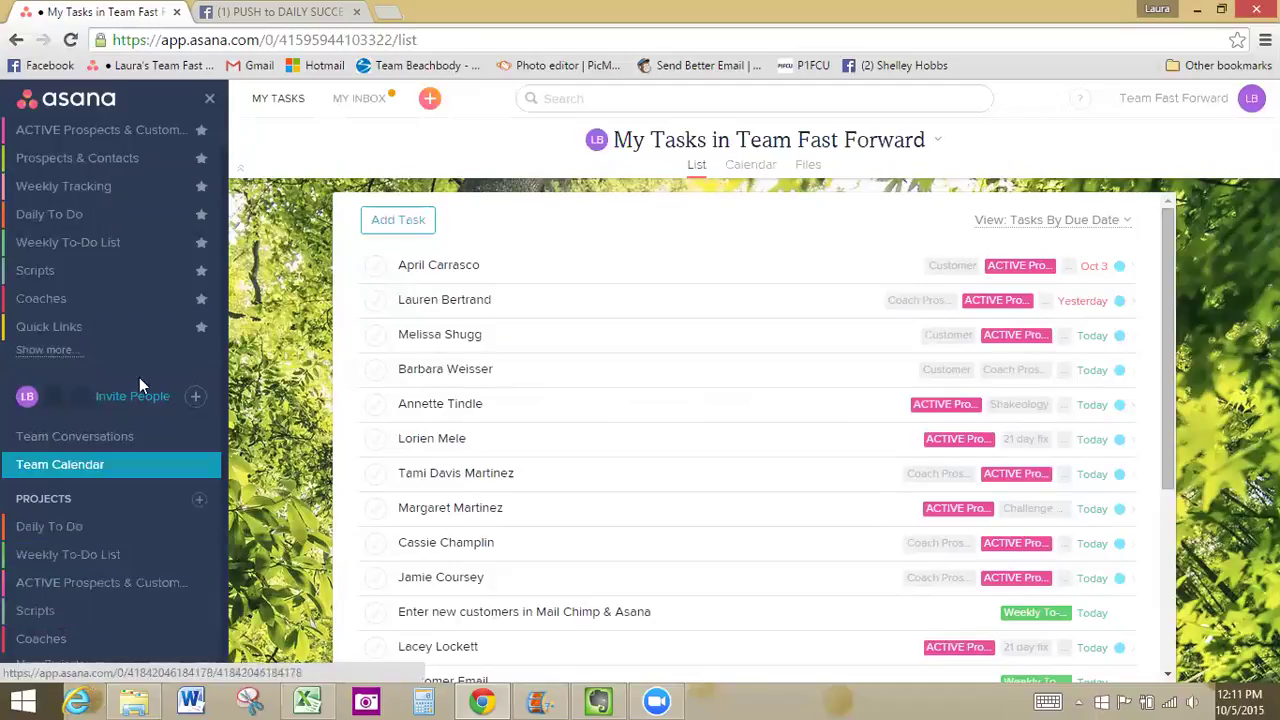
scroll(140, 172, "up", 1)
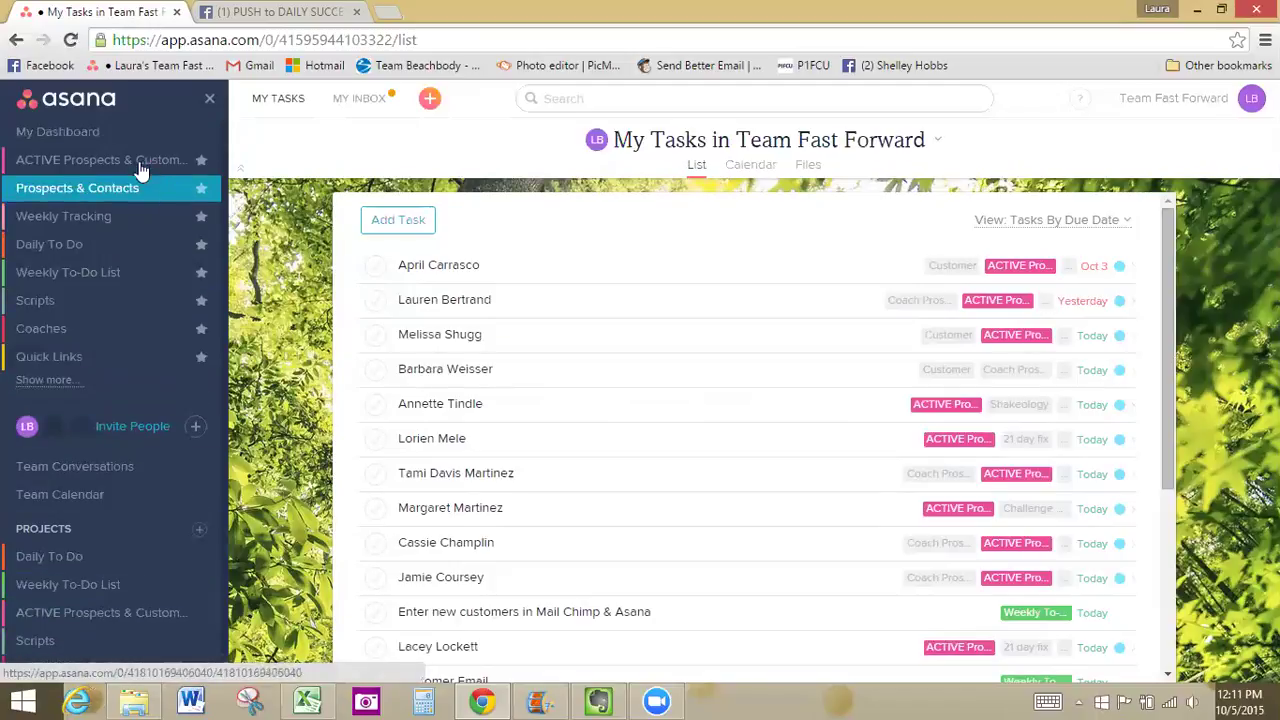
Open the ACTIVE Prospects & Customers project from the sidebar favourites
left_click(80, 163)
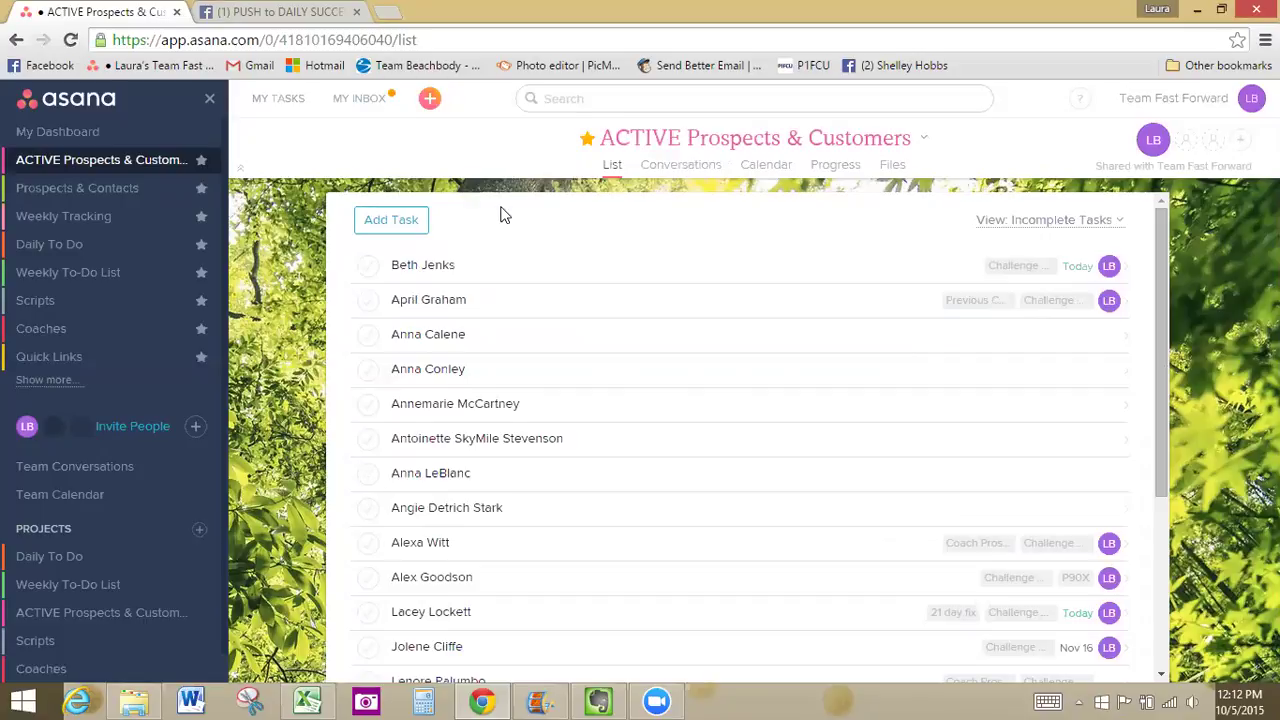
mouse_move(408, 222)
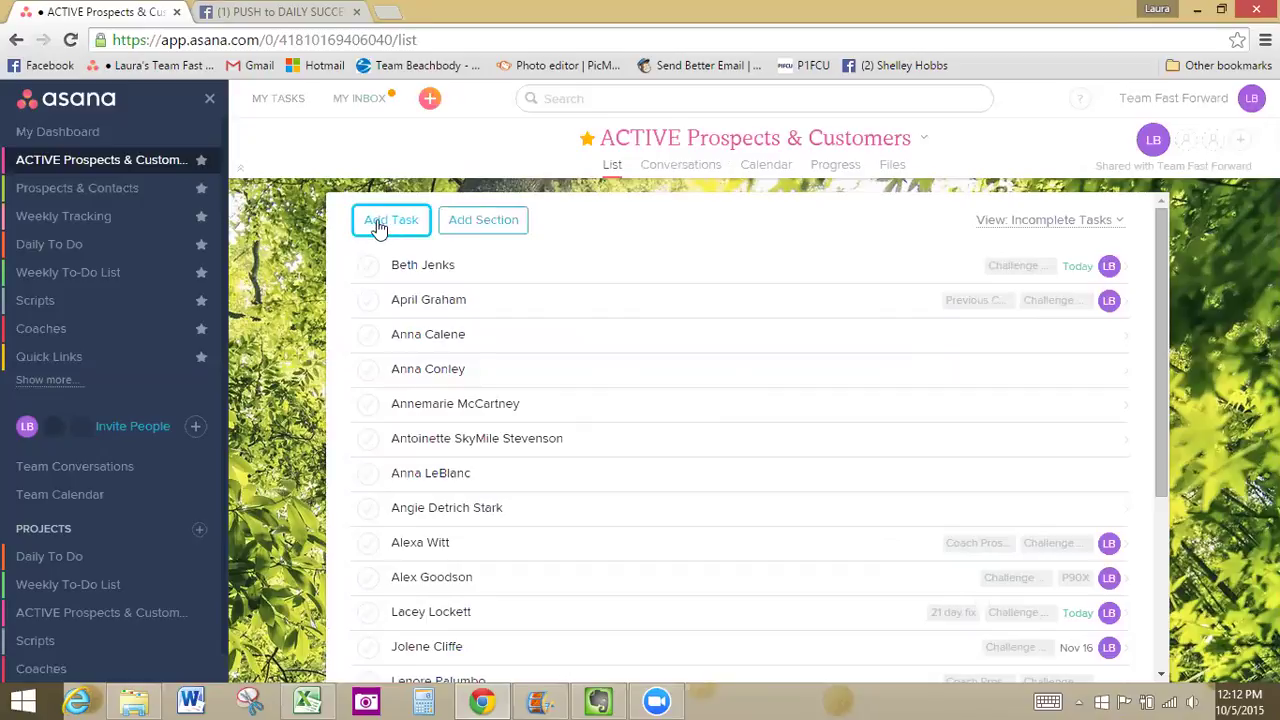
Add a task named after the contact, described 'FB PP, high school'
left_click(378, 228)
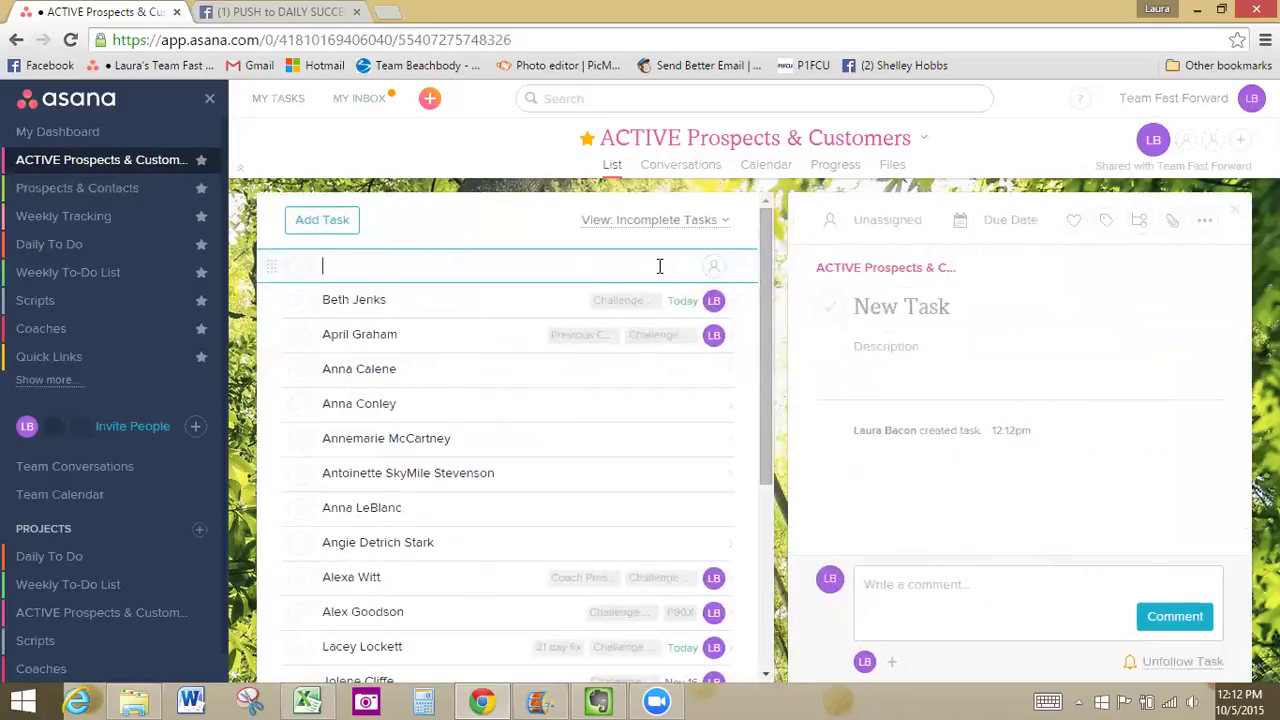
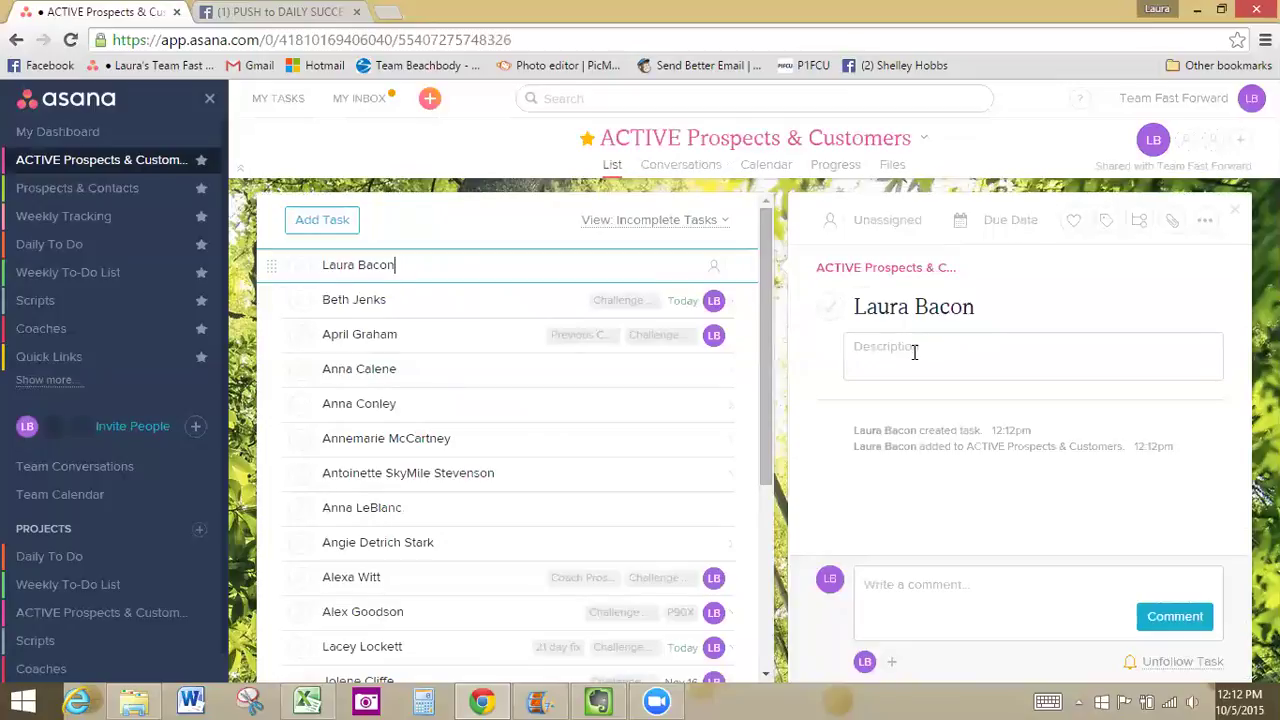
left_click(985, 362)
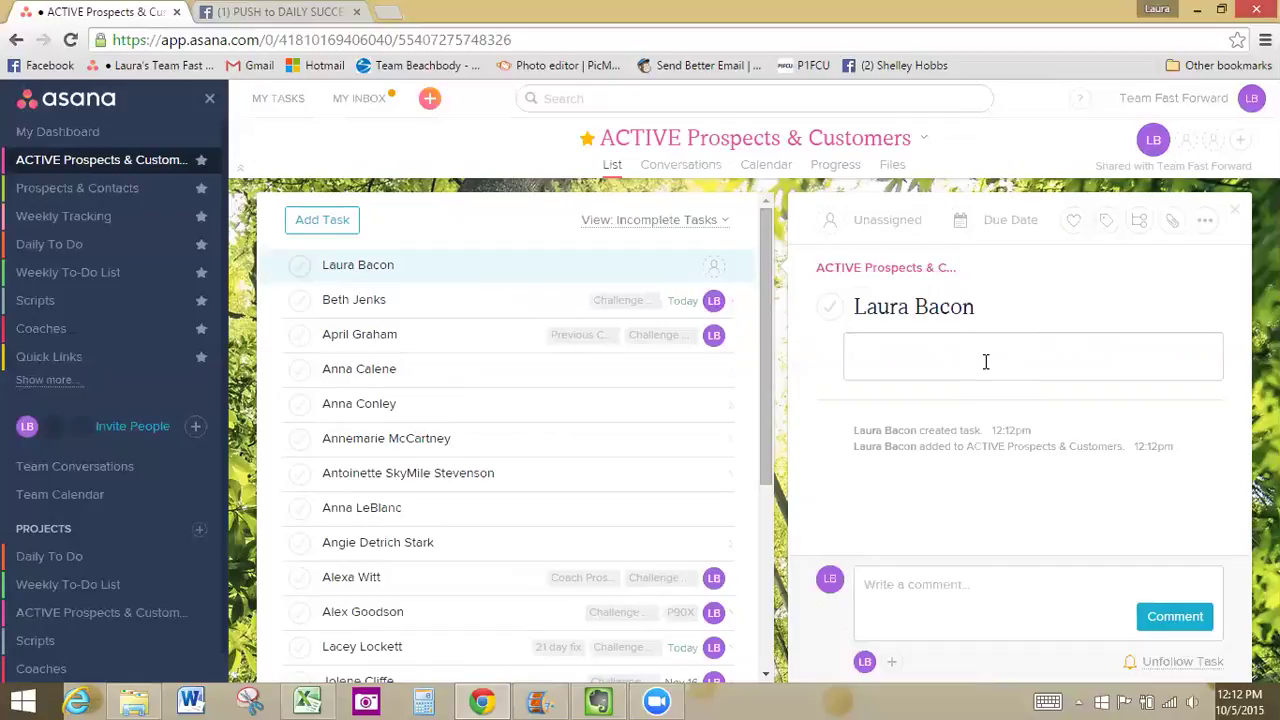
type("FB PP, high school")
left_click(1000, 510)
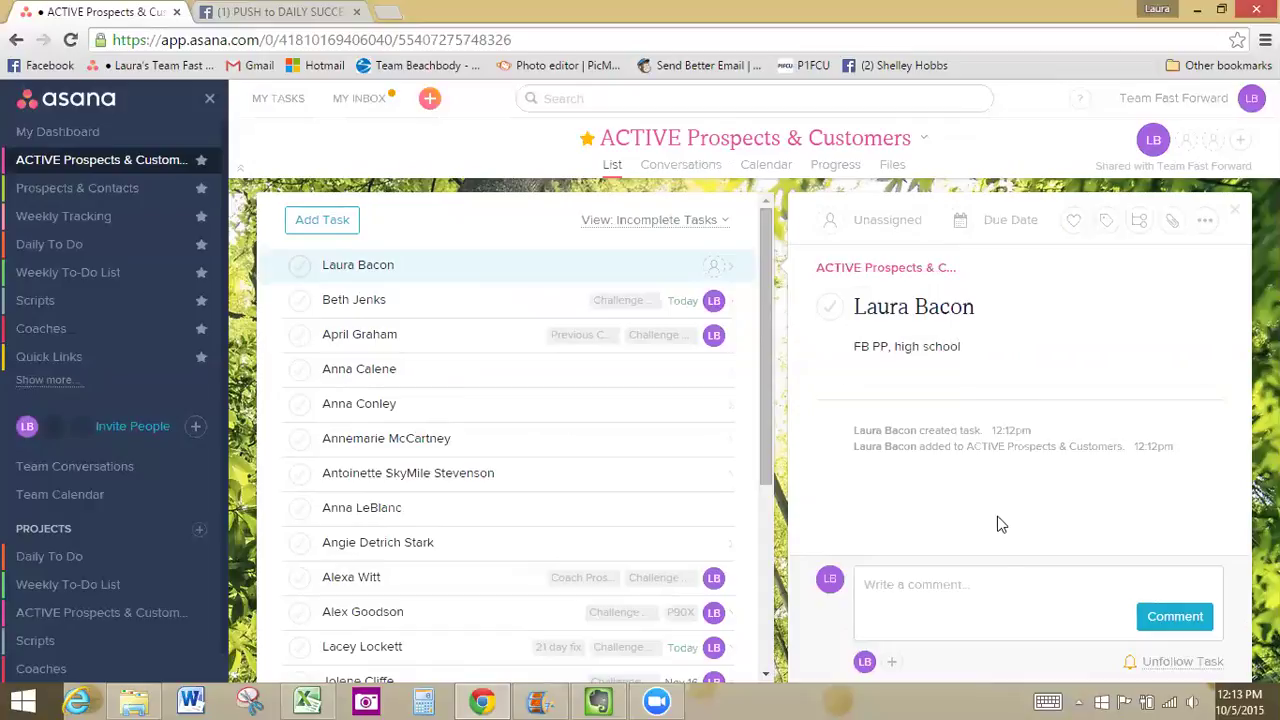
Comment that she's a mom of 3, expecting a baby, and a state employee
left_click(1025, 615)
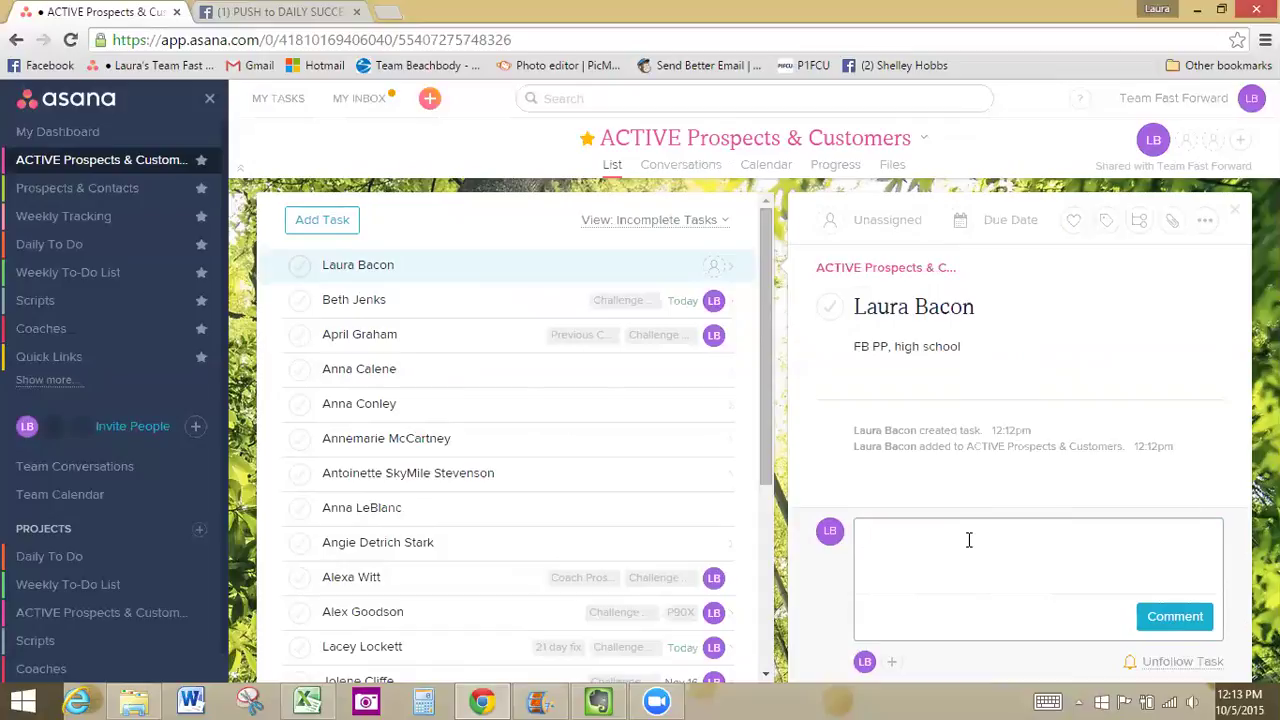
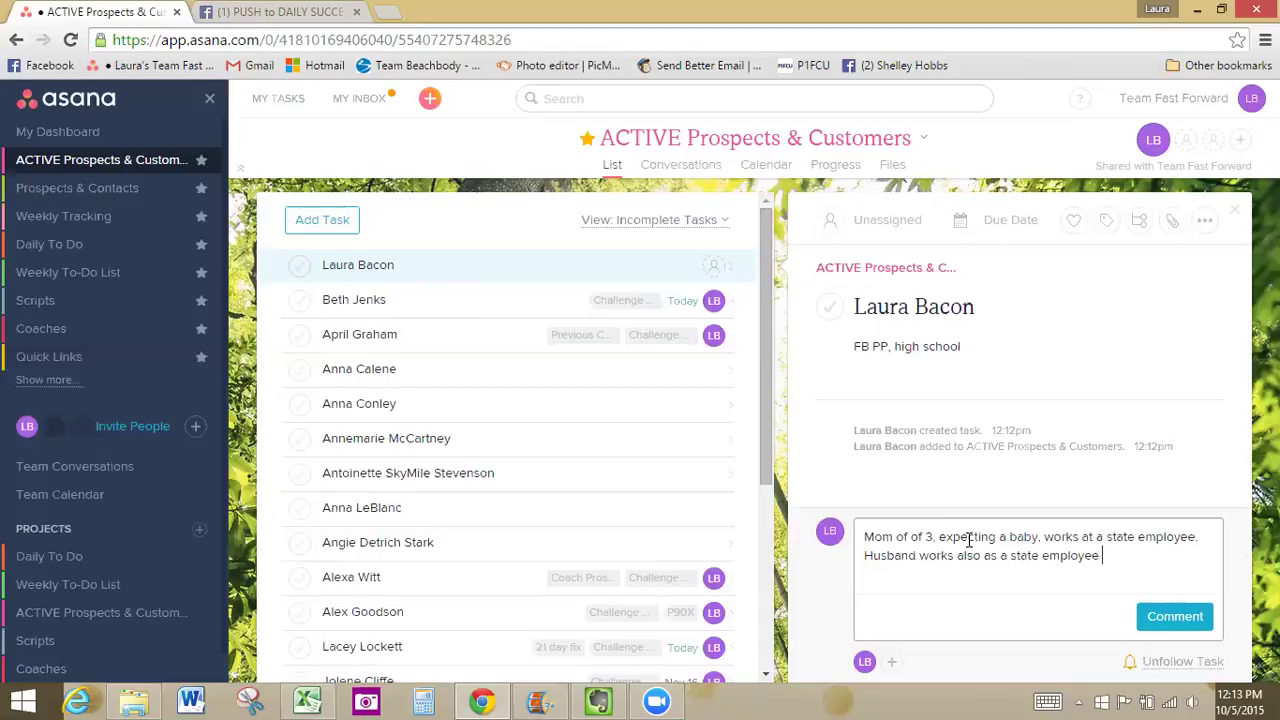
left_click(1177, 617)
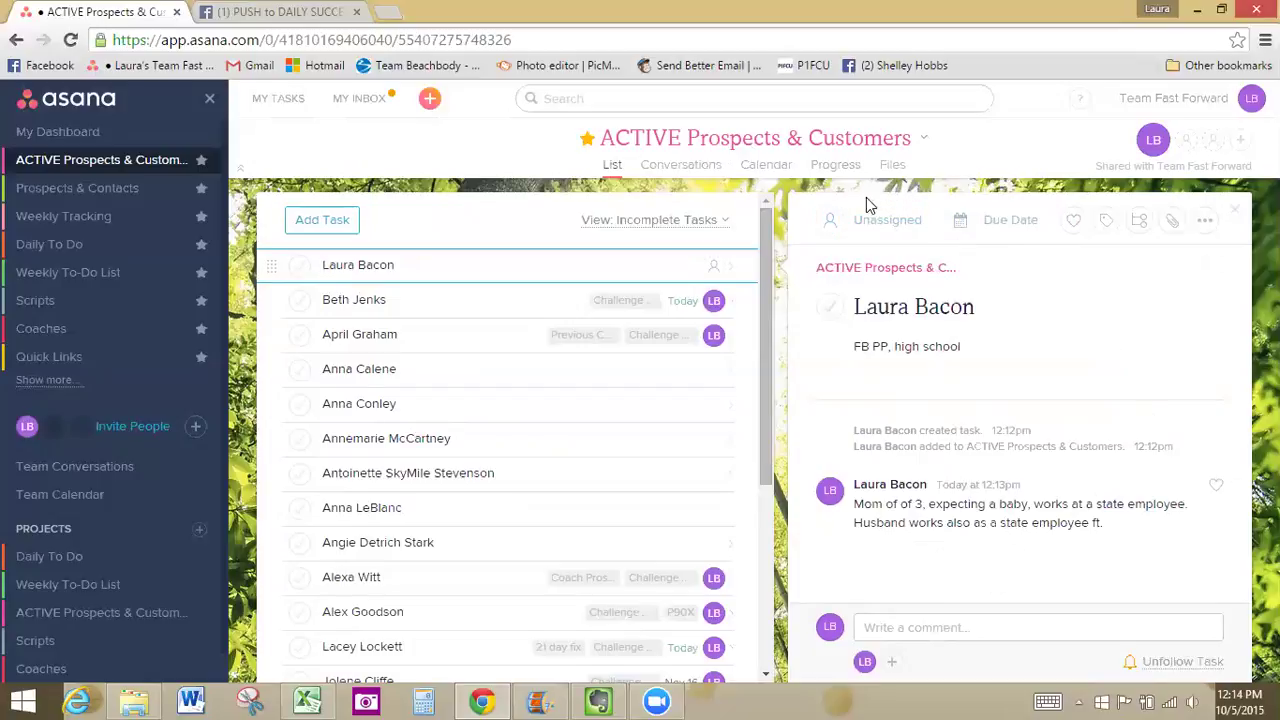
Assign the prospect task to yourself with a due date of Wednesday, October 7
left_click(908, 222)
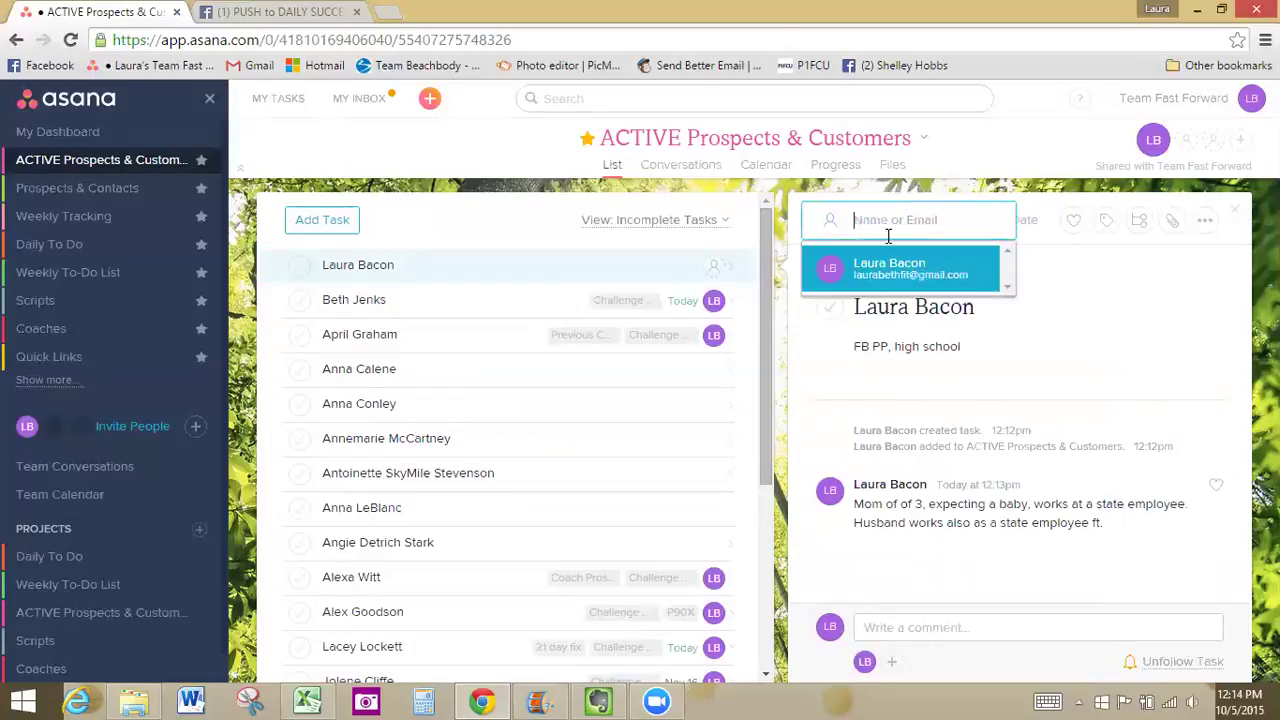
left_click(876, 272)
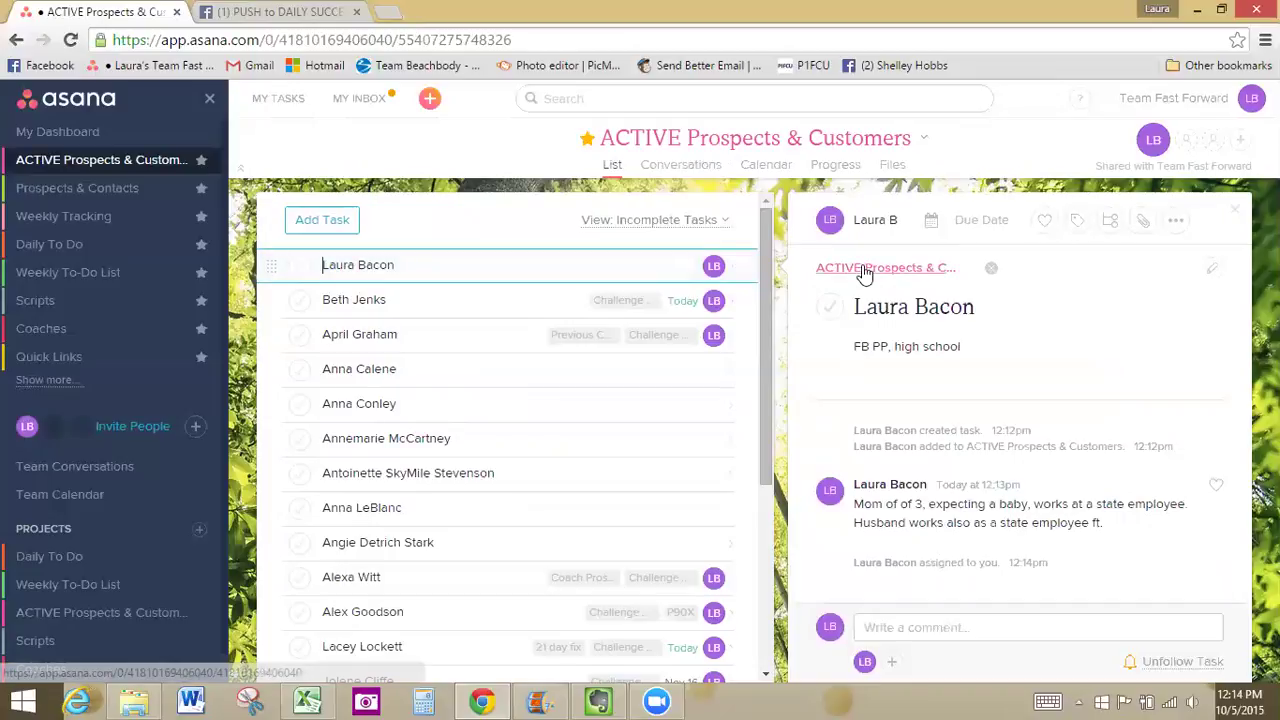
left_click(970, 221)
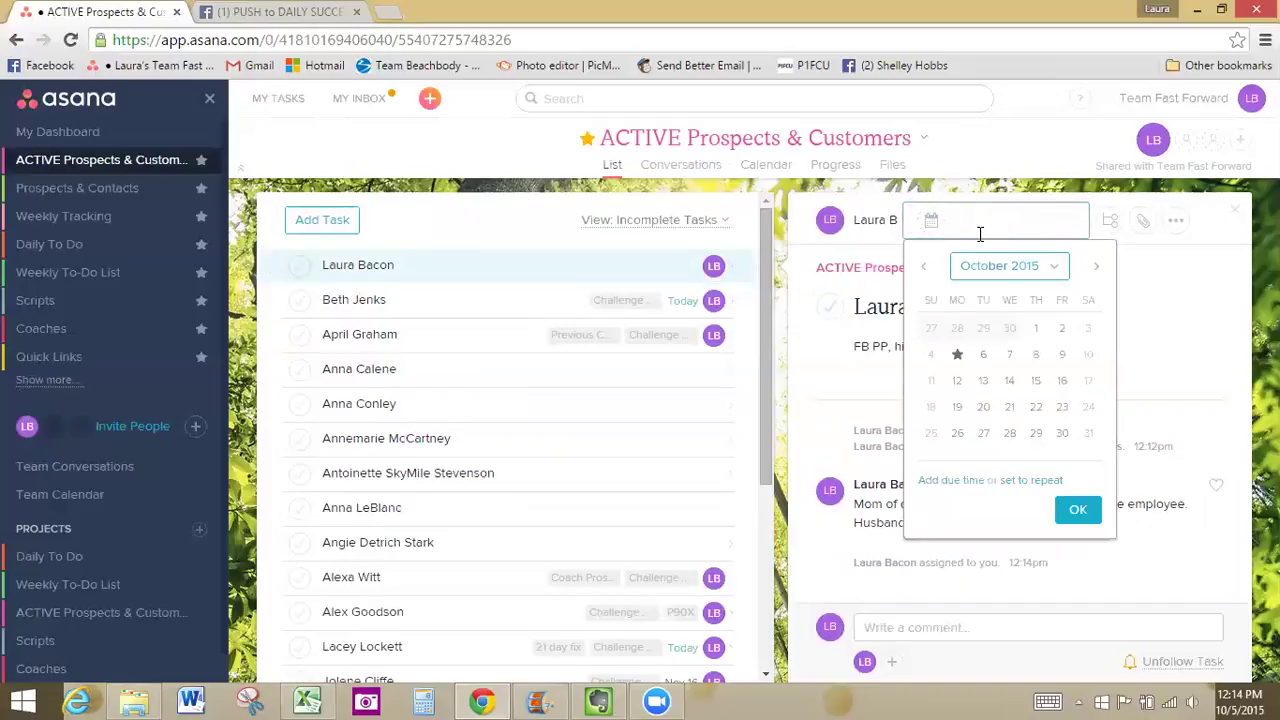
left_click(1010, 355)
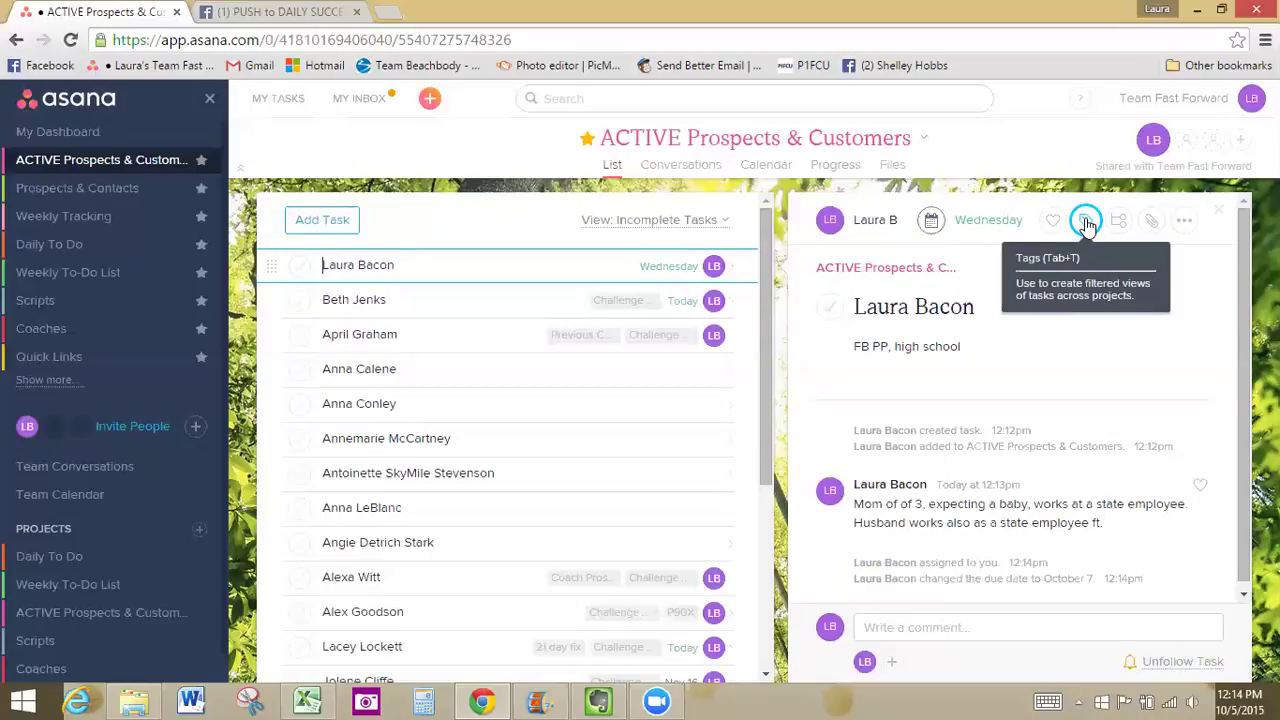
Tag the prospect task as Challenge Prospect
left_click(1086, 222)
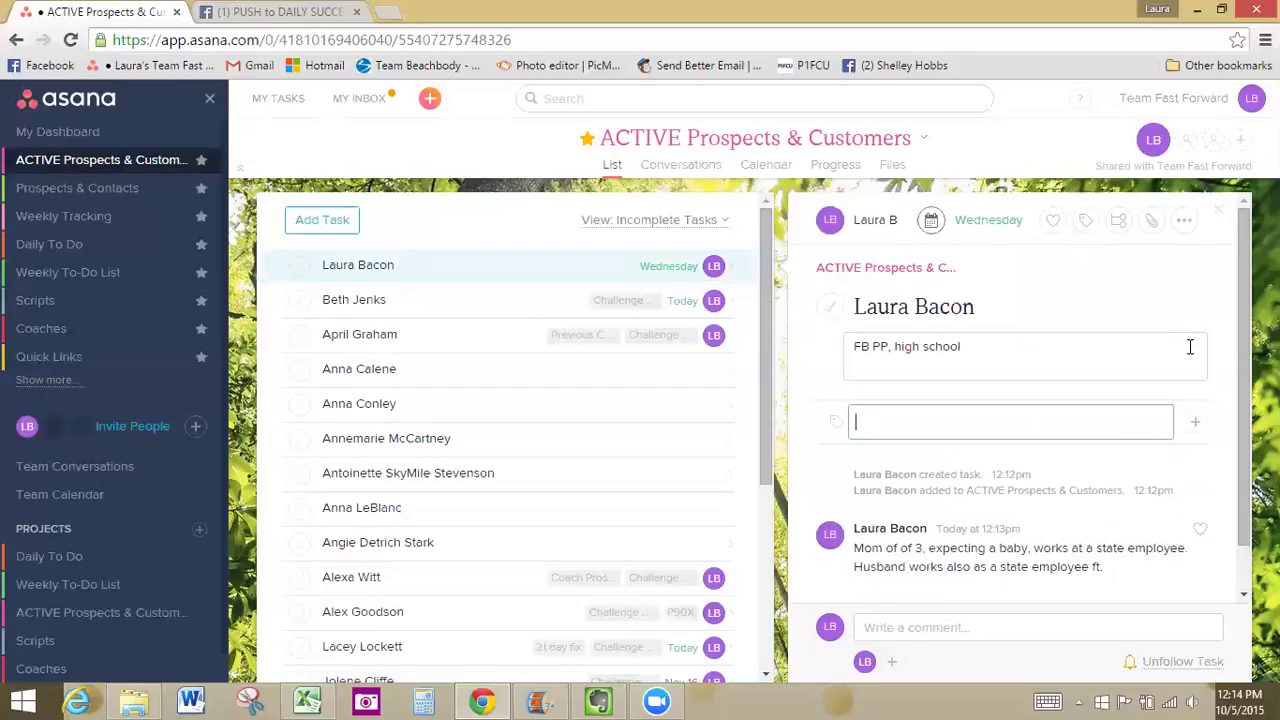
type("challenge")
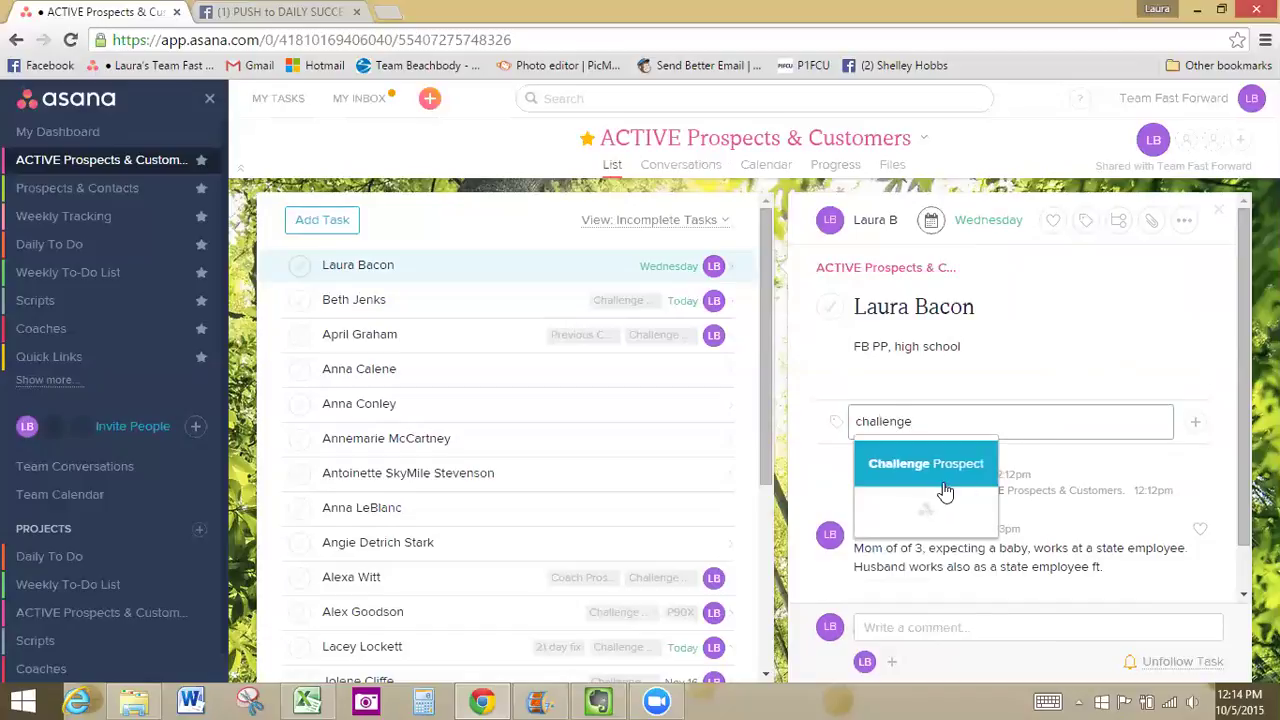
left_click(940, 464)
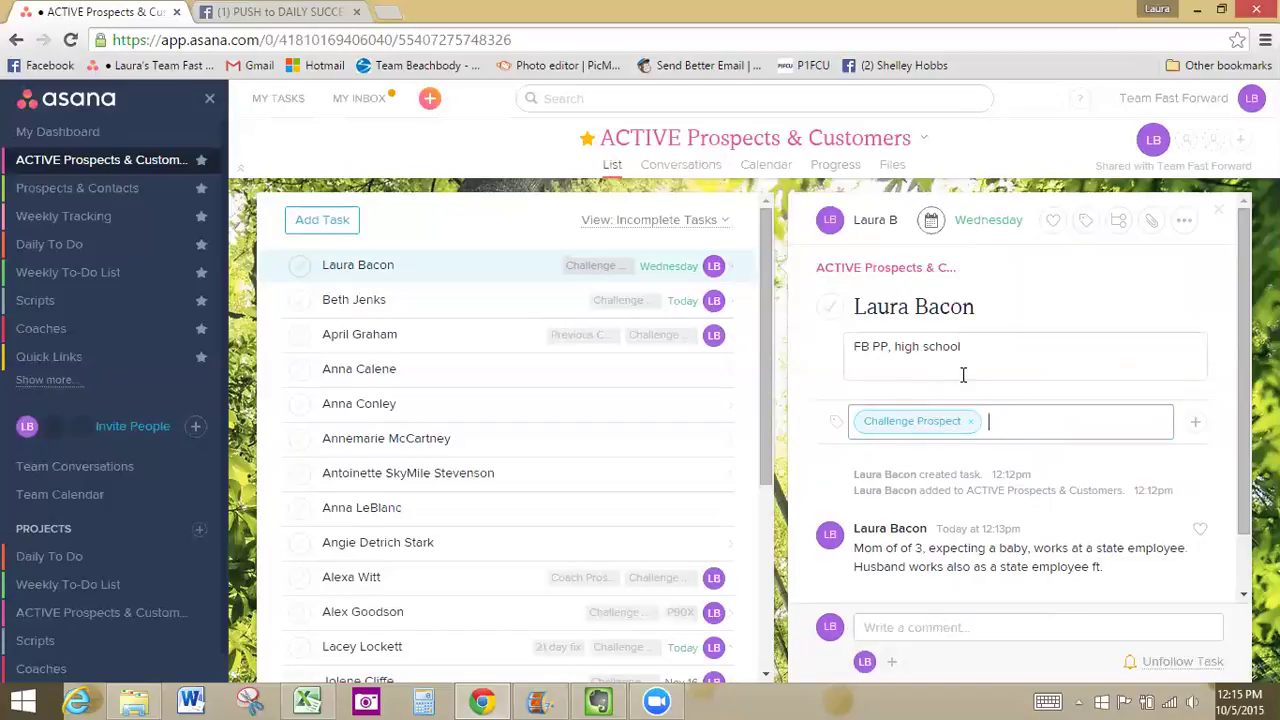
Add the 21 day fix tag, then erase the stray 'former free' tag text
left_click(984, 416)
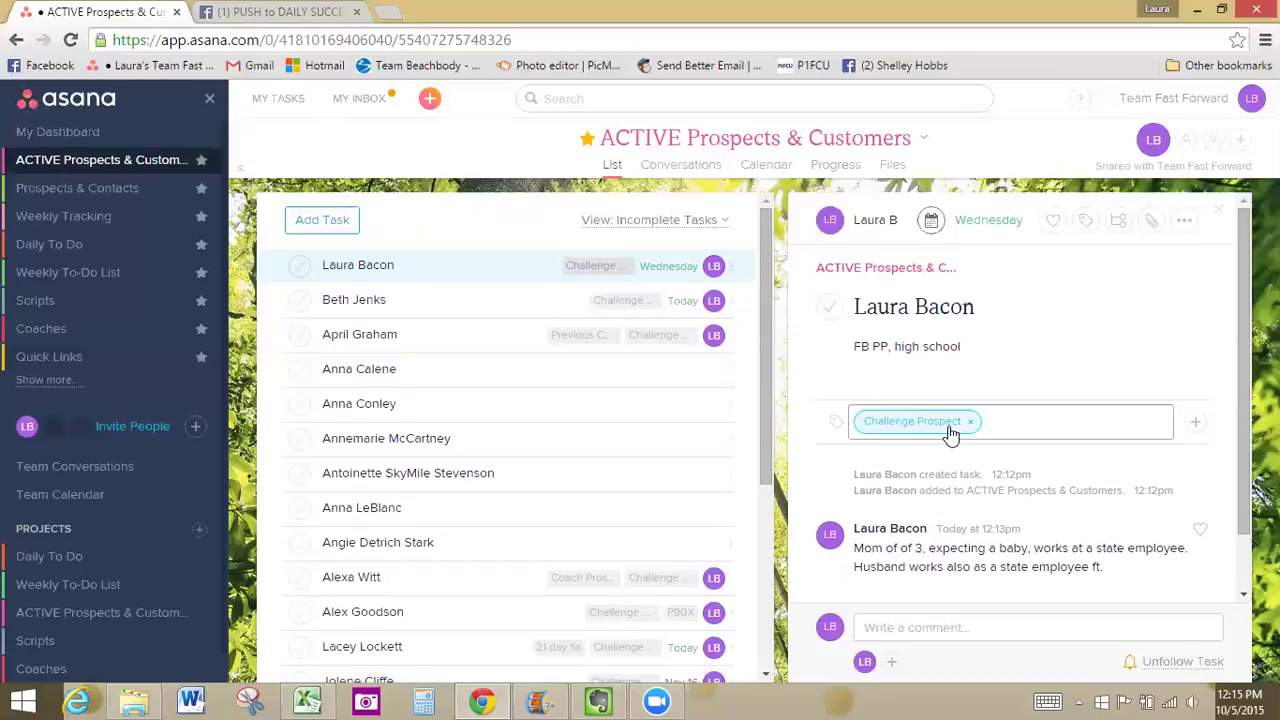
type("21")
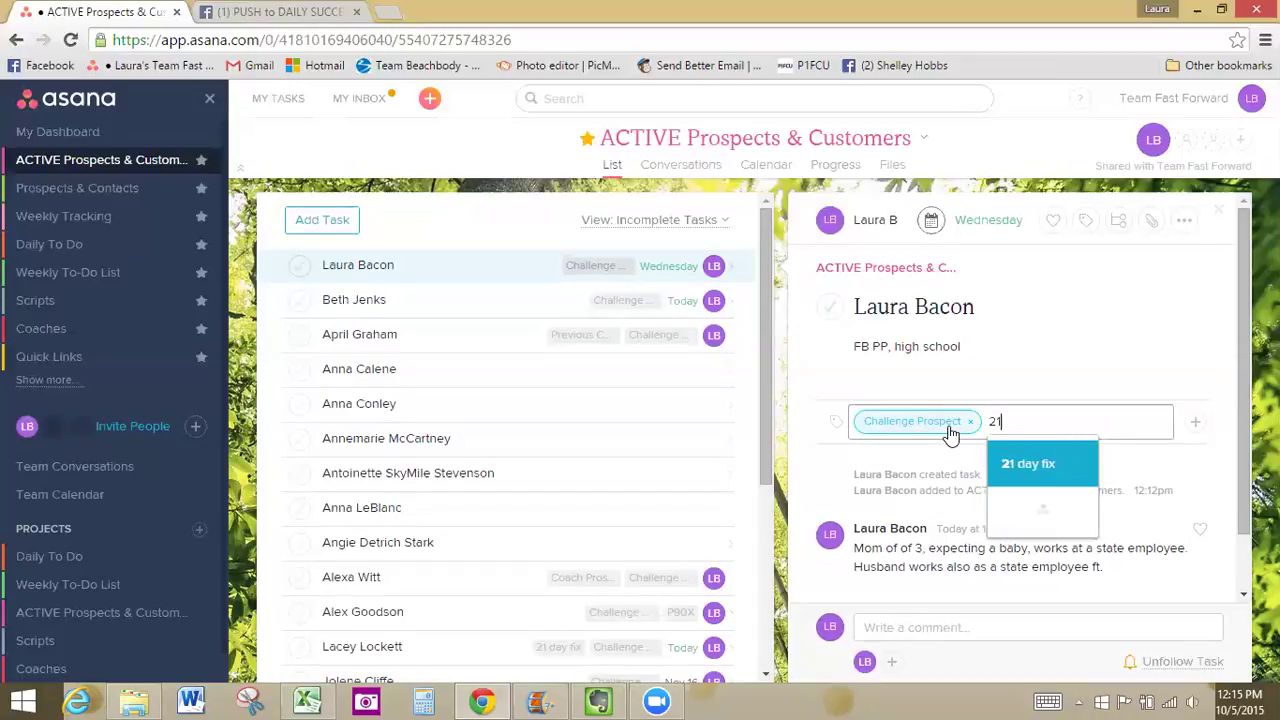
left_click(1068, 465)
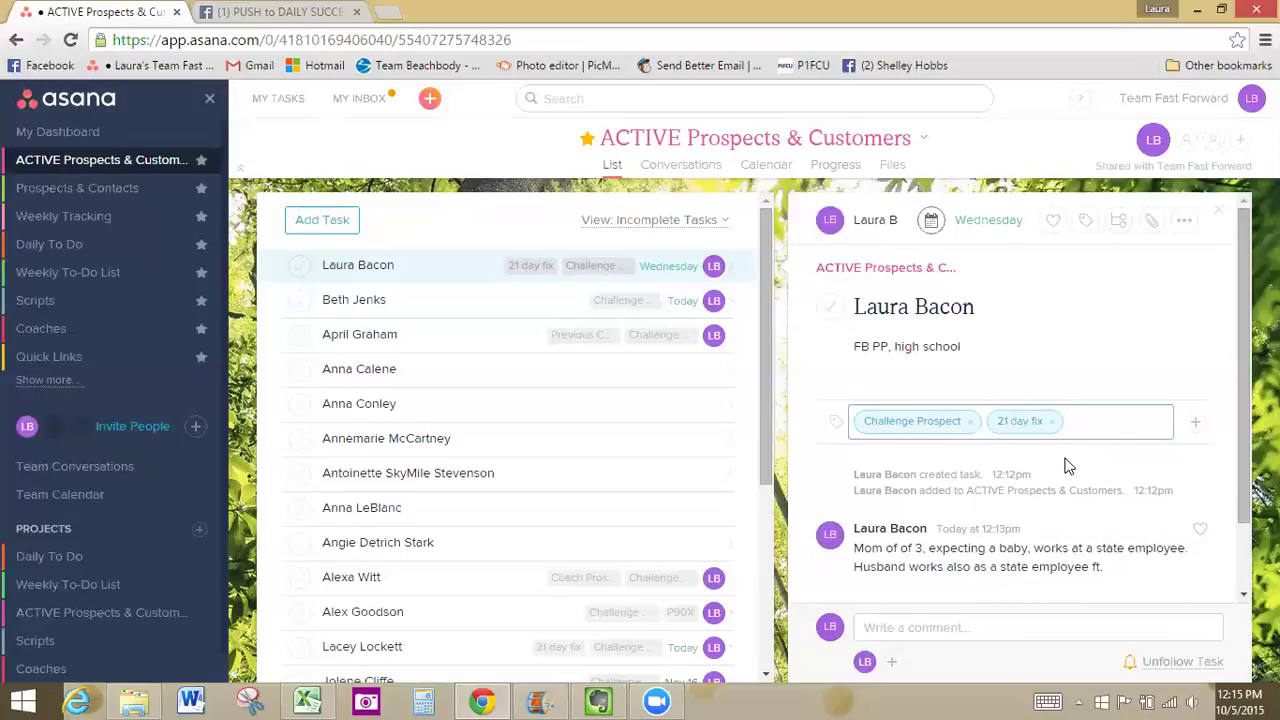
type("former")
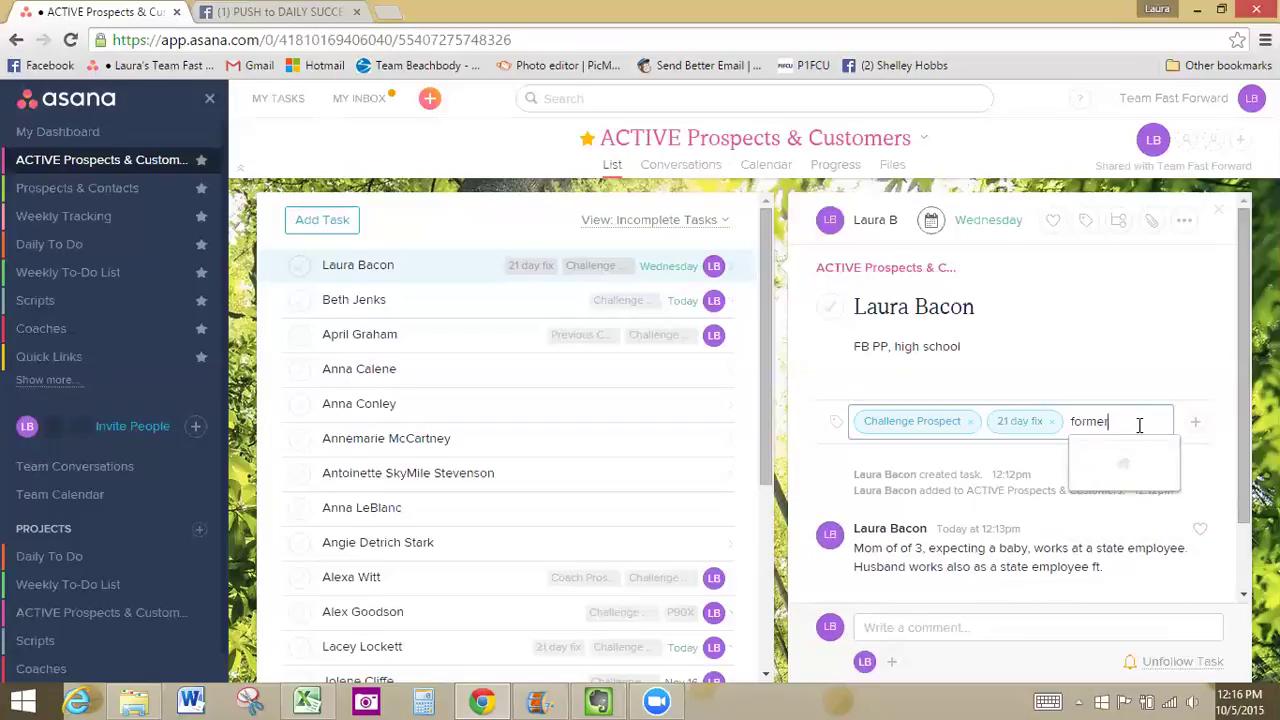
type(" free")
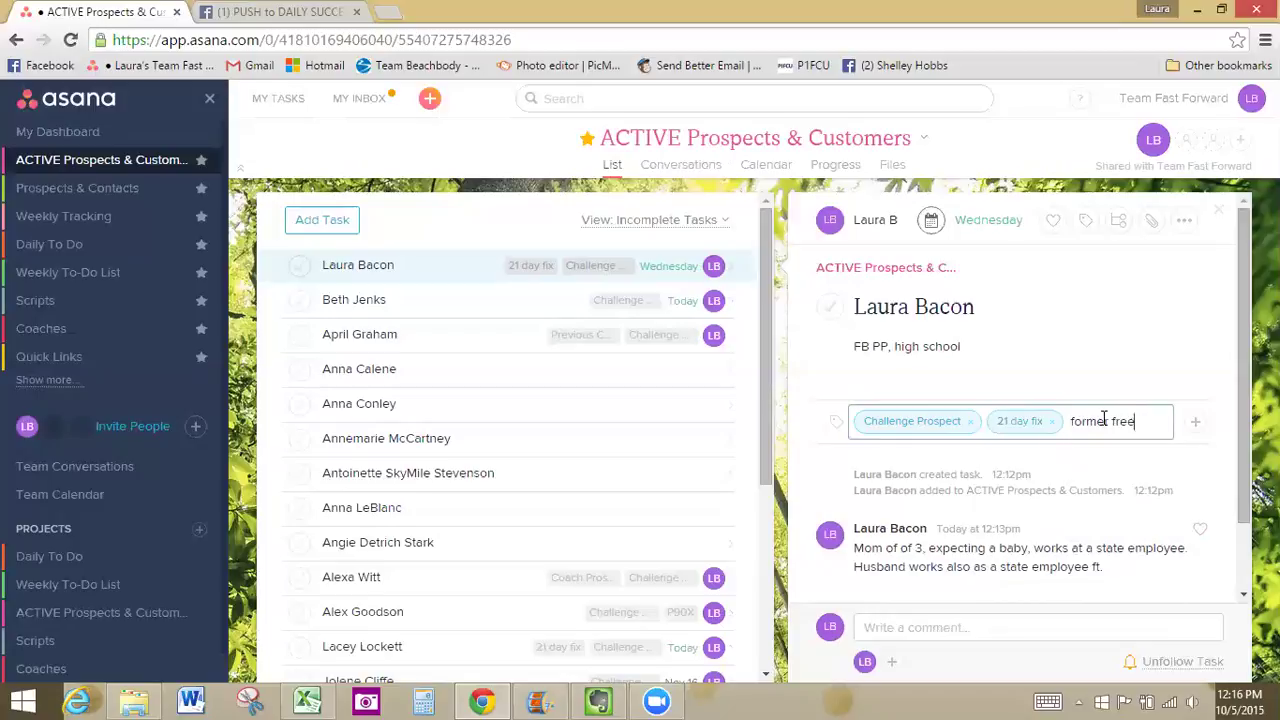
key("BackSpace")
key("BackSpace")
key("BackSpace")
key("BackSpace")
key("BackSpace")
key("BackSpace")
key("BackSpace")
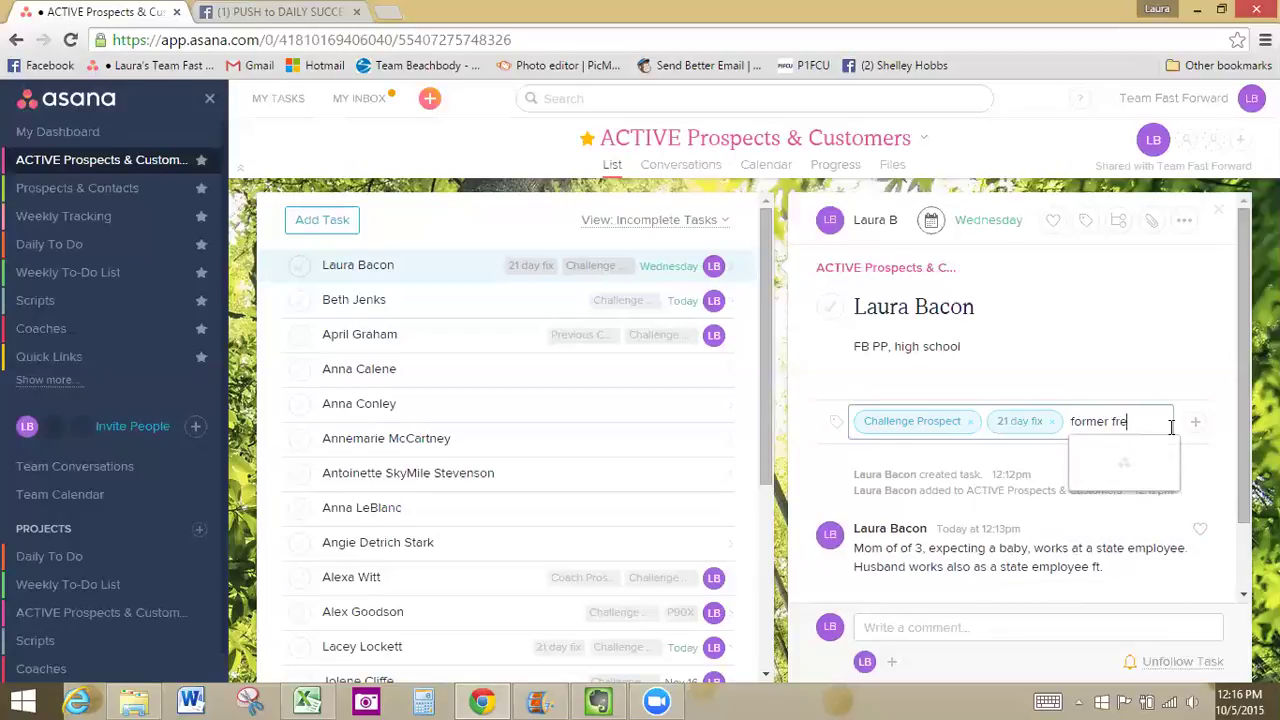
key("BackSpace")
key("BackSpace")
key("BackSpace")
key("BackSpace")
key("BackSpace")
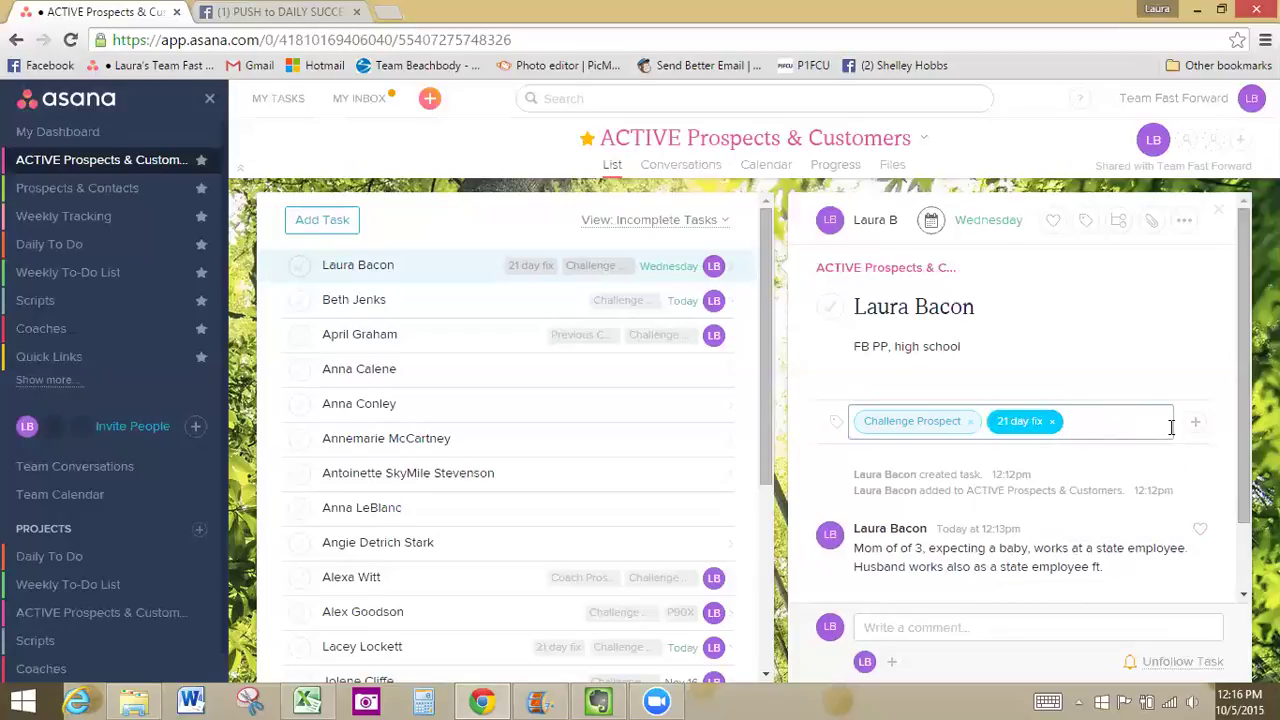
Add Coach Prospect as the task's third tag
left_click(1119, 421)
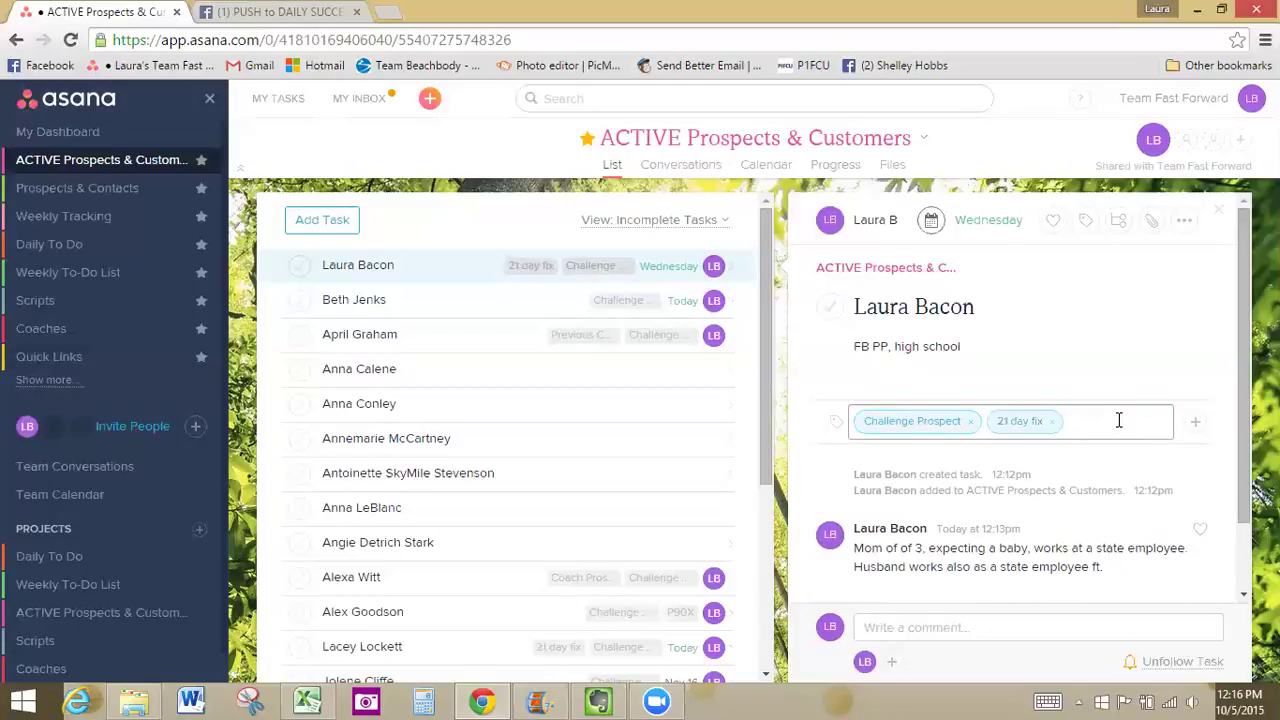
type("coach")
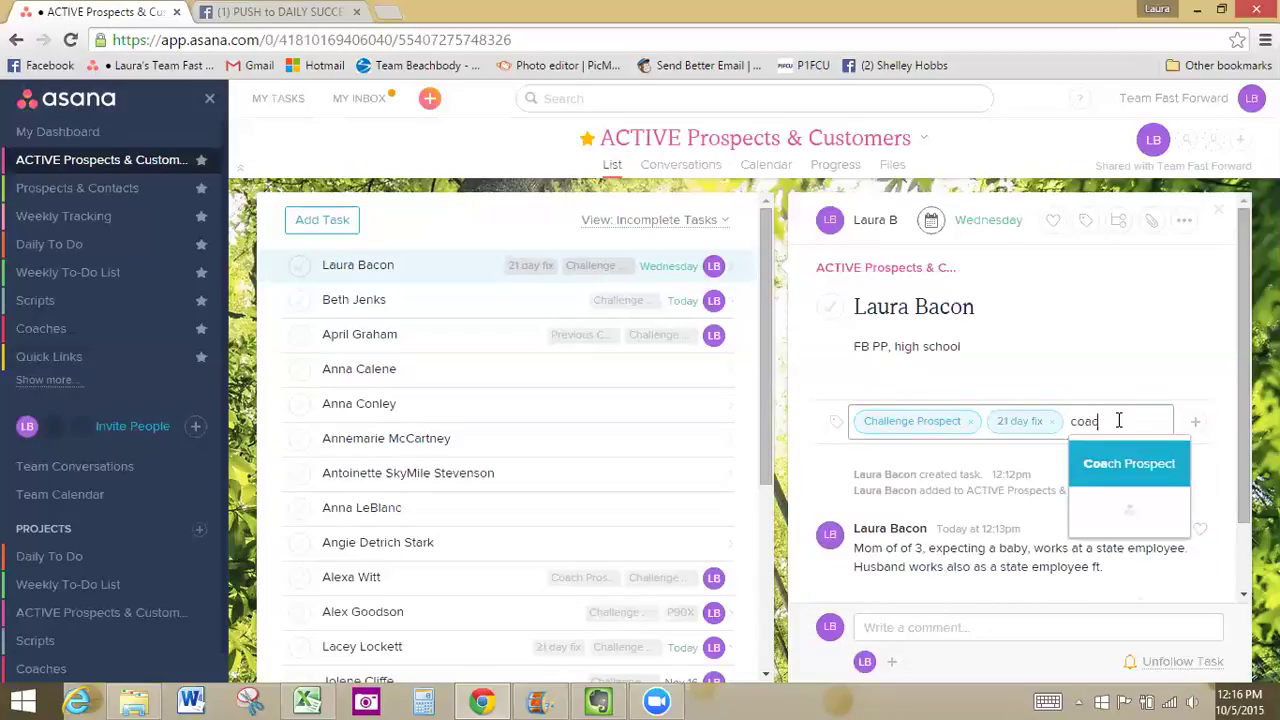
left_click(1104, 466)
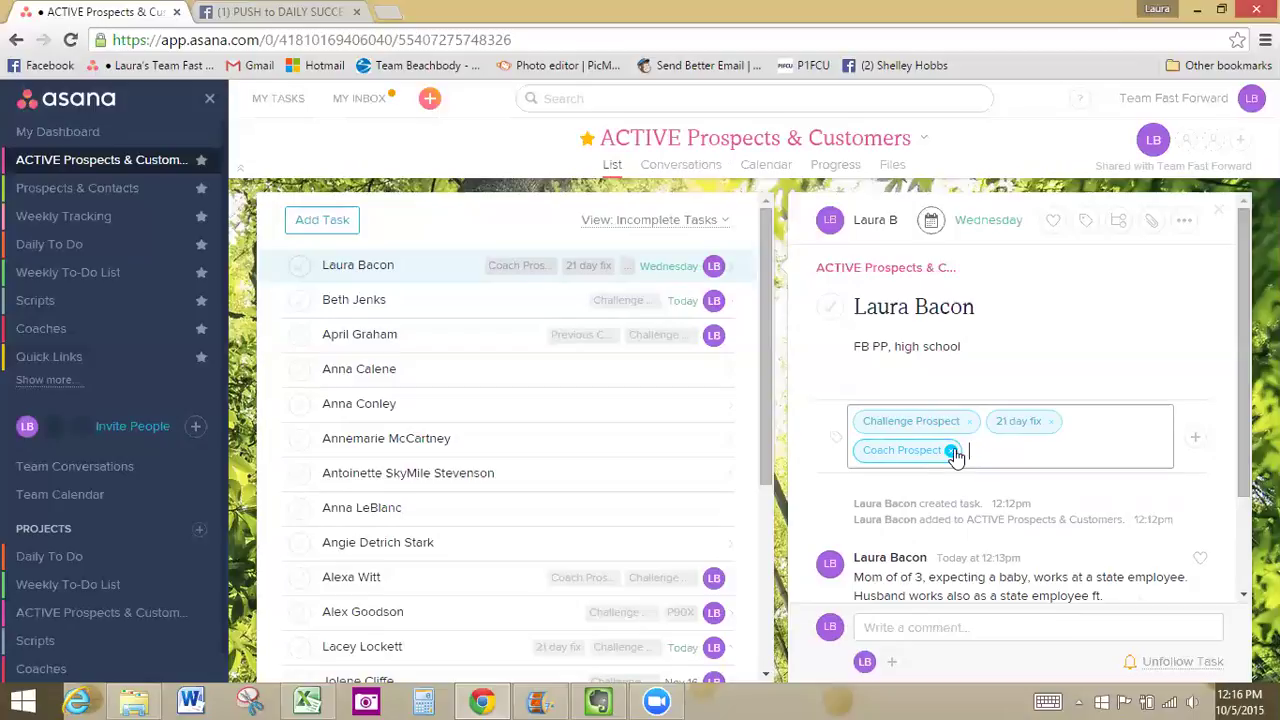
left_click(429, 264)
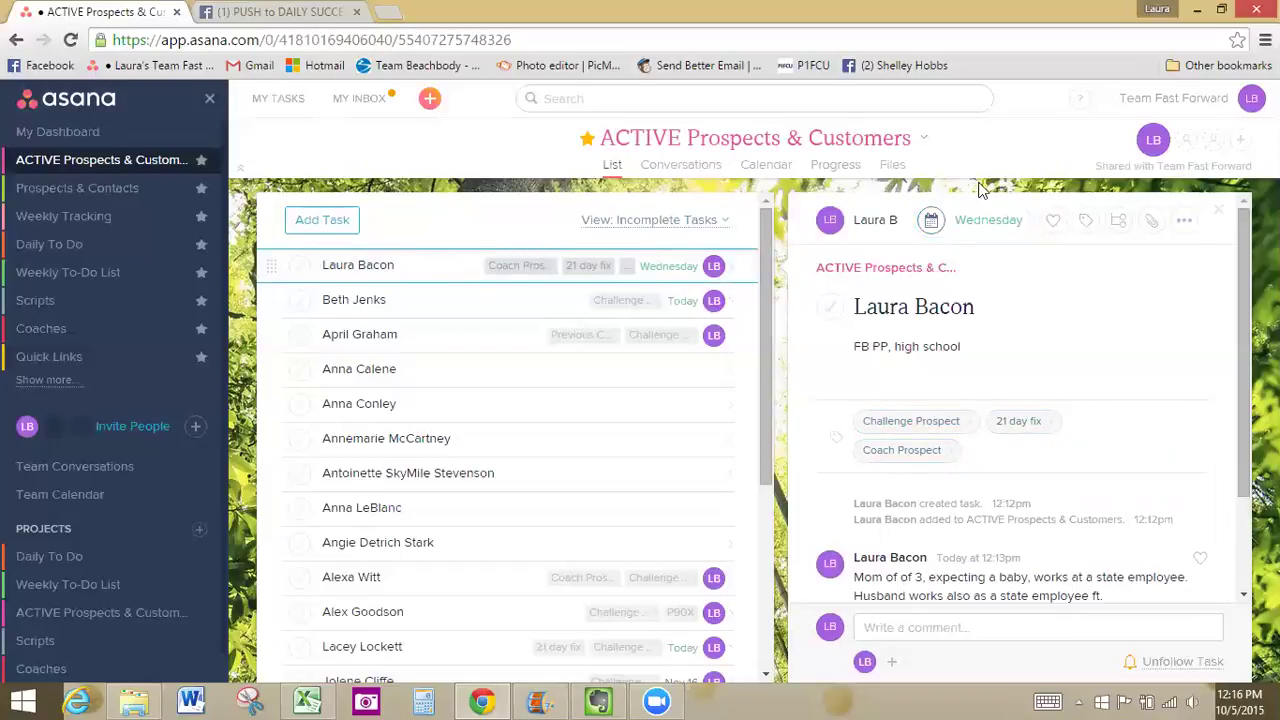
Delete the prospect task using its '...' menu
left_click(1186, 222)
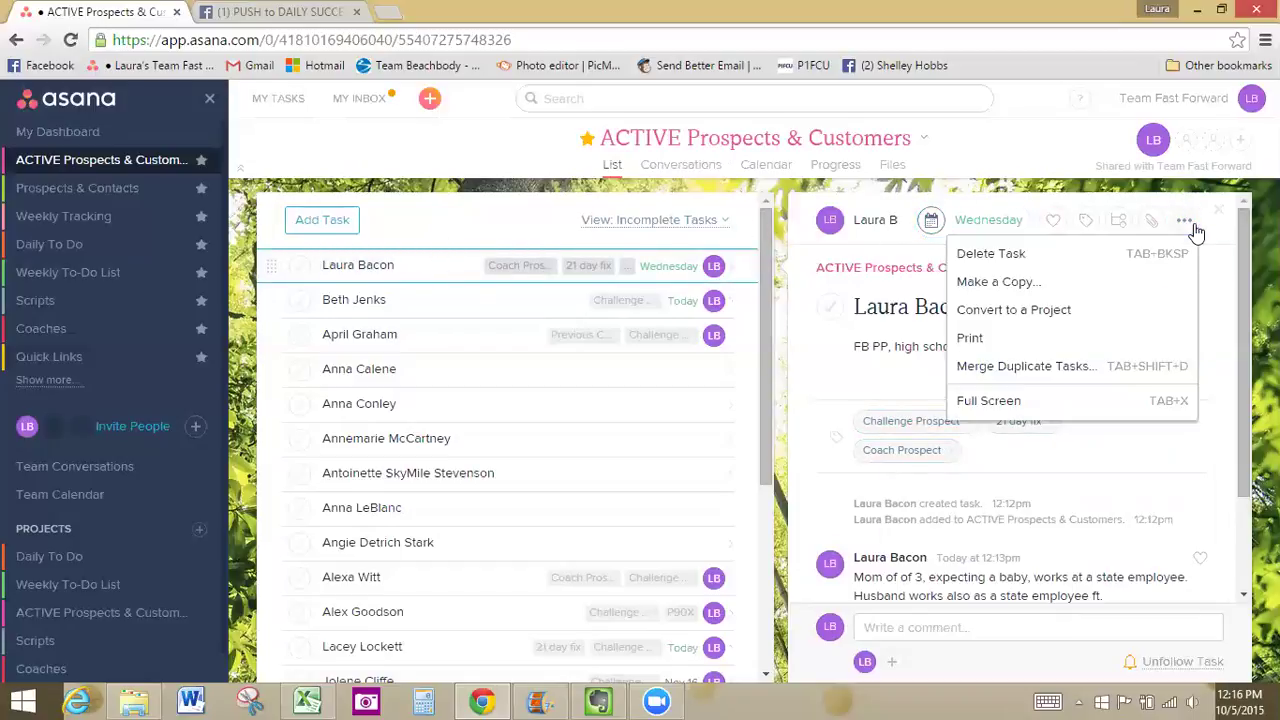
left_click(1078, 256)
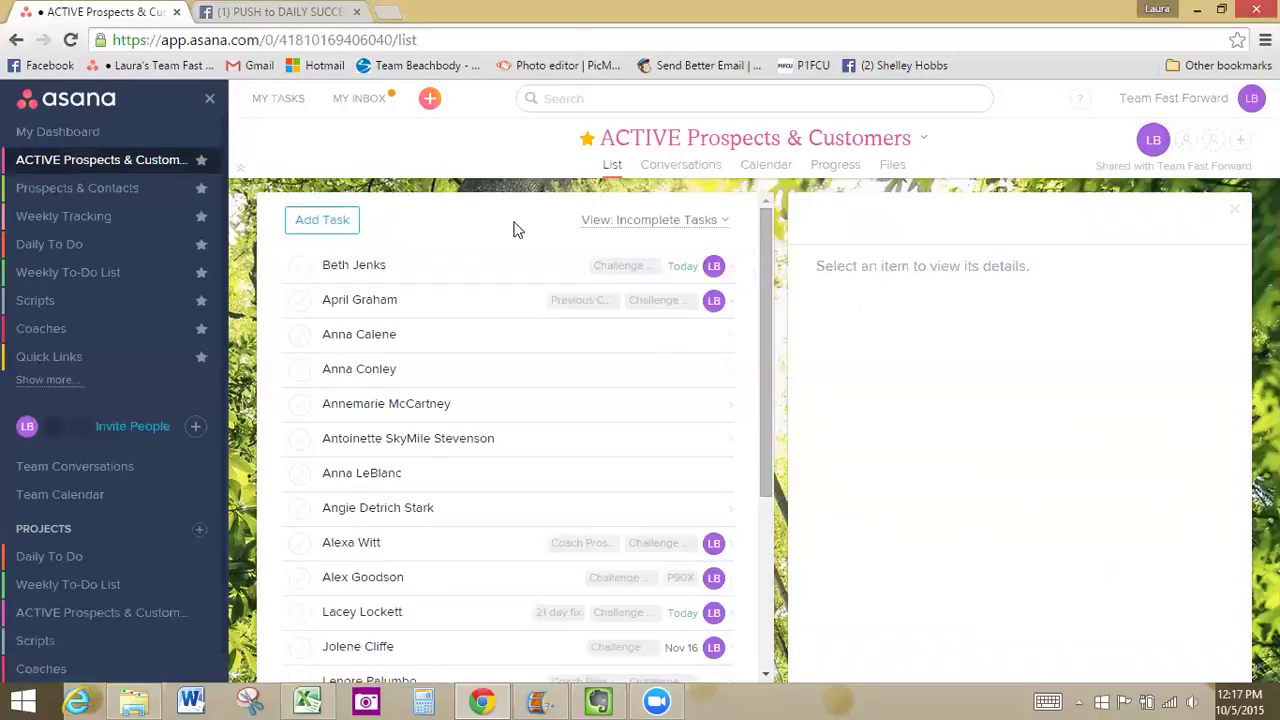
Search 'challenge' and browse the Challenge Prospect tag's tasks grouped by project
left_click(607, 100)
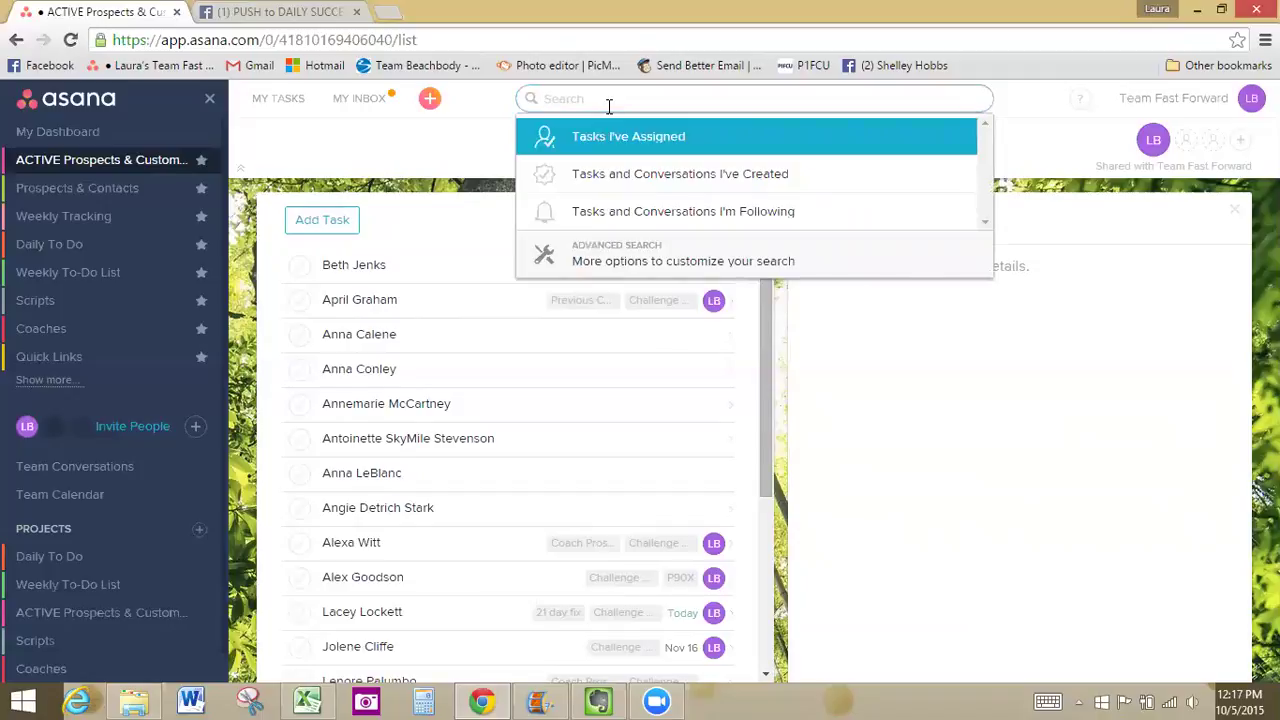
type("challenge")
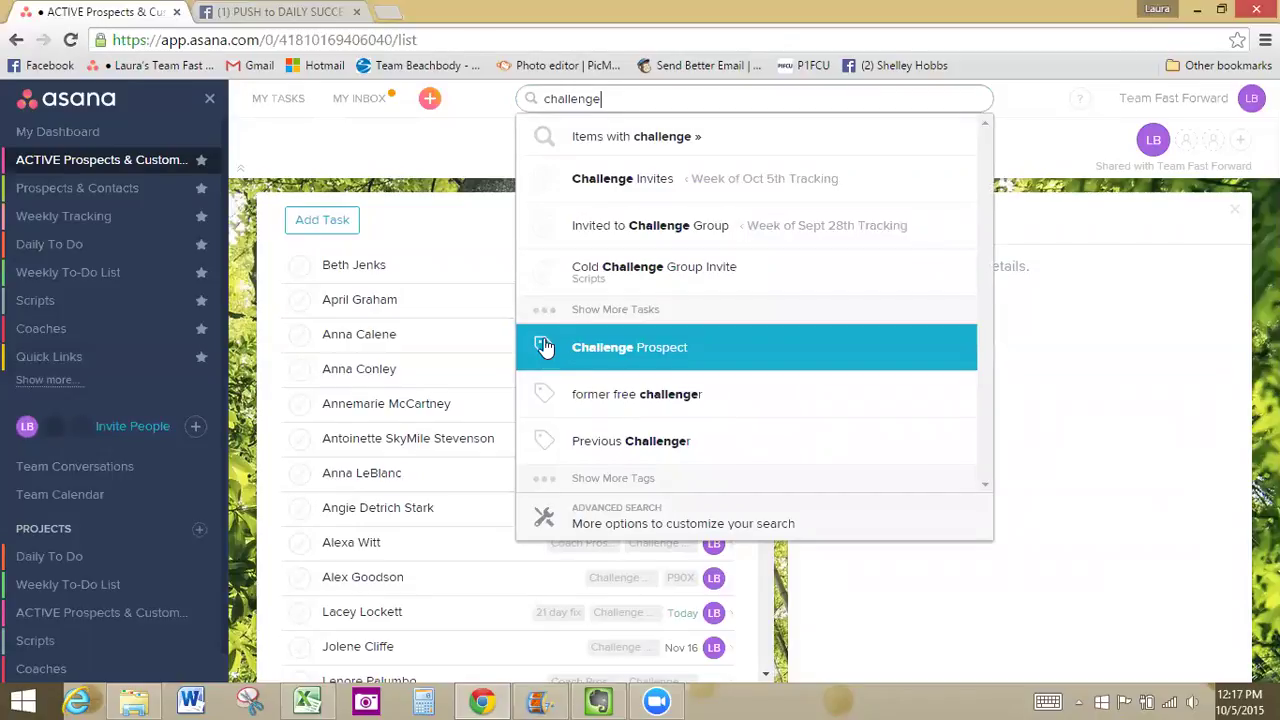
left_click(641, 355)
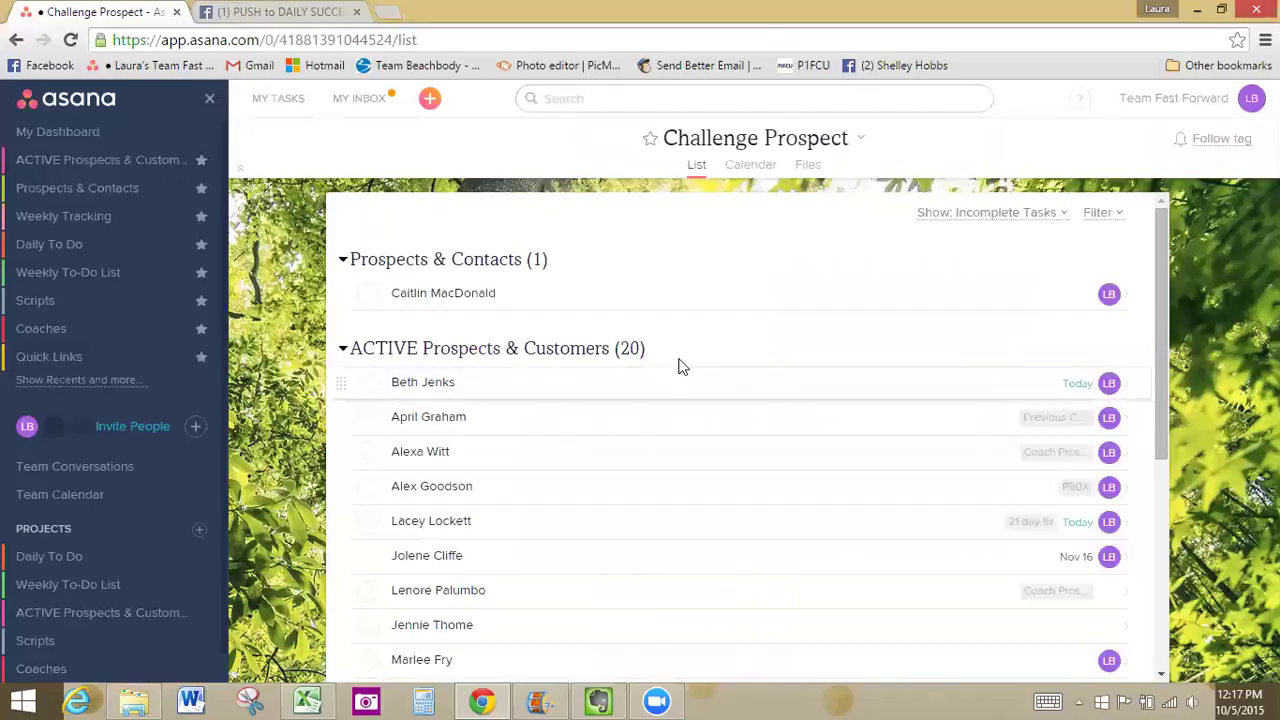
scroll(689, 357, "down", 5)
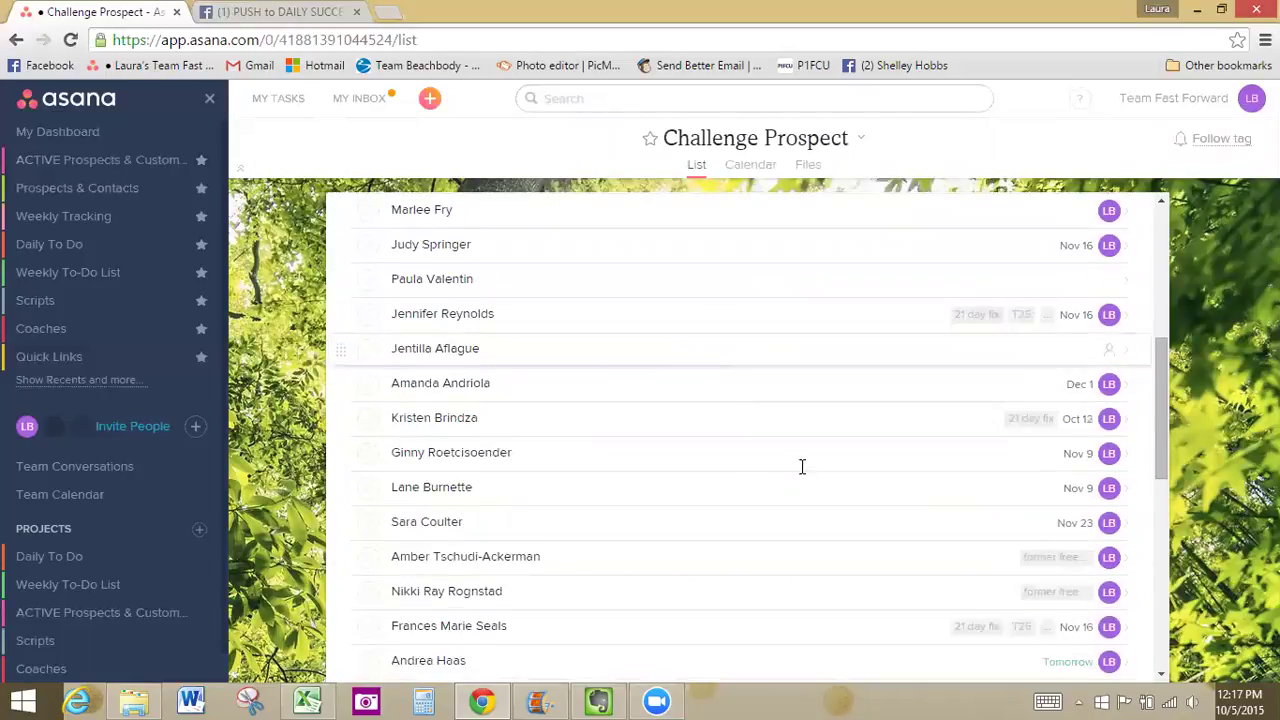
scroll(815, 455, "up", 5)
scroll(815, 455, "down", 2)
scroll(815, 453, "down", 10)
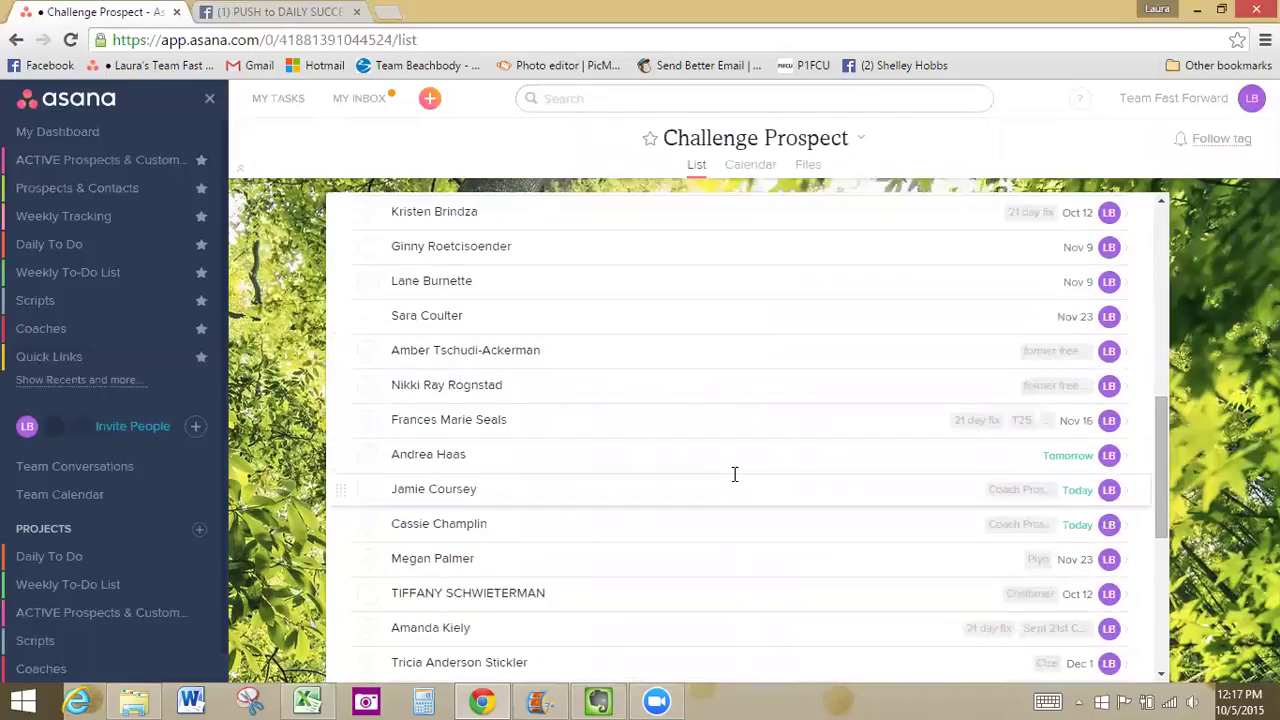
scroll(693, 457, "up", 10)
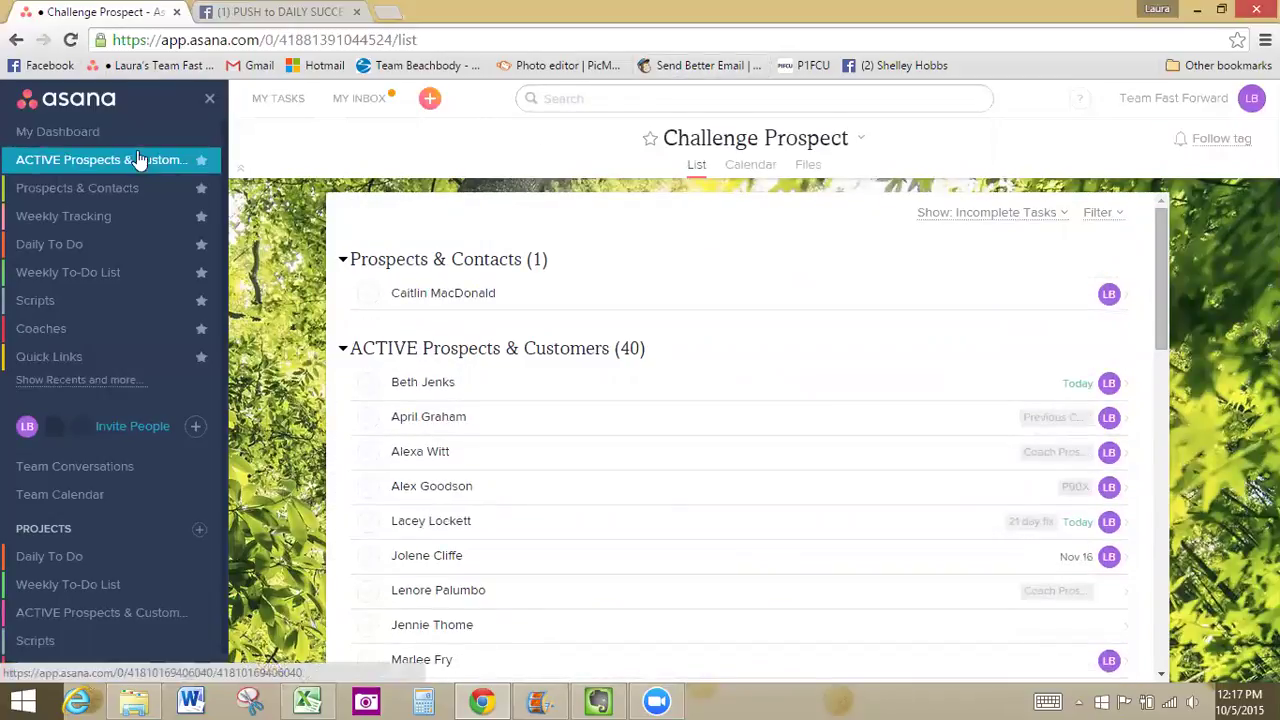
Open the Prospects & Contacts project to list its contacts as incomplete tasks
left_click(72, 191)
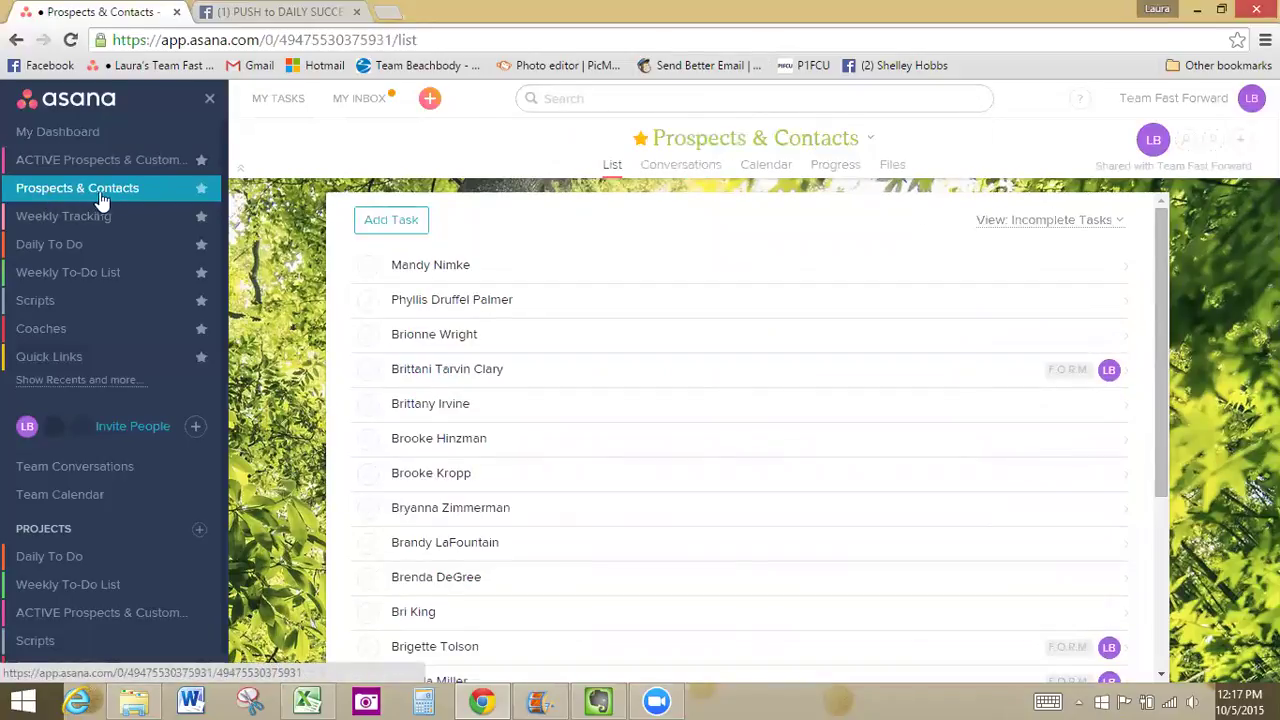
left_click(33, 164)
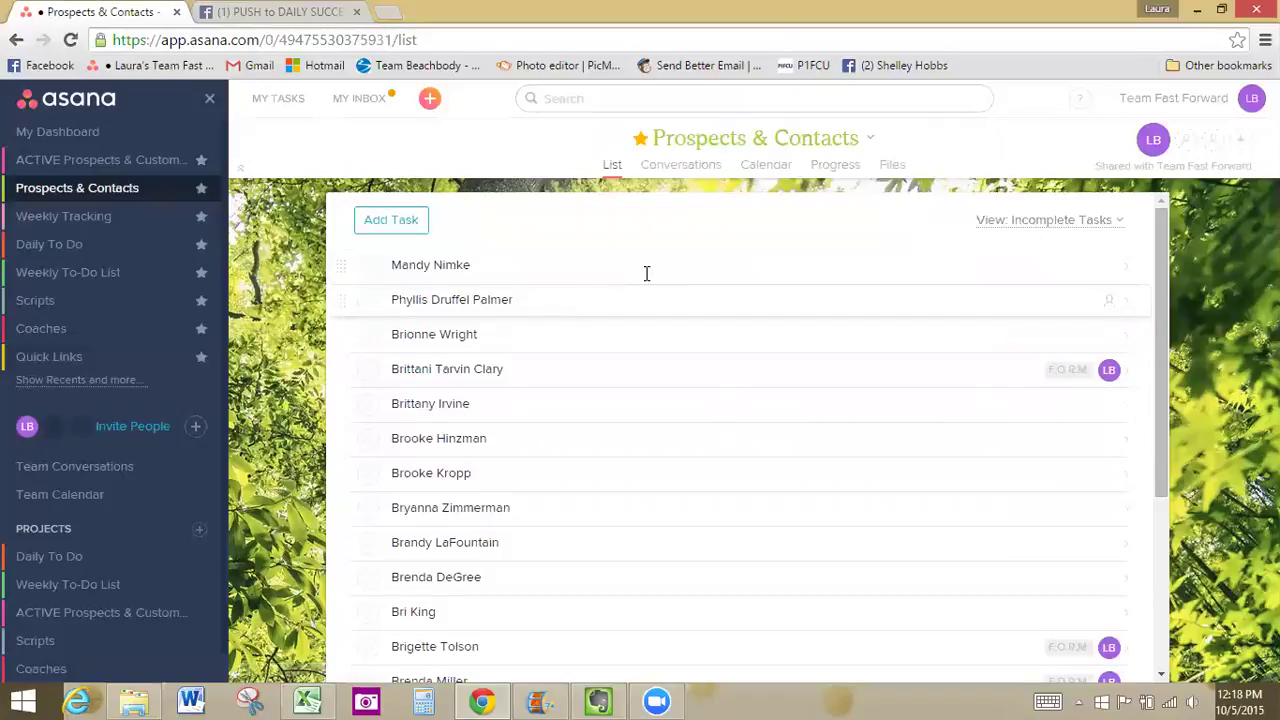
Review a F.O.R.M.-tagged prospect's details, then switch to the Weekly Tracking project
left_click(547, 366)
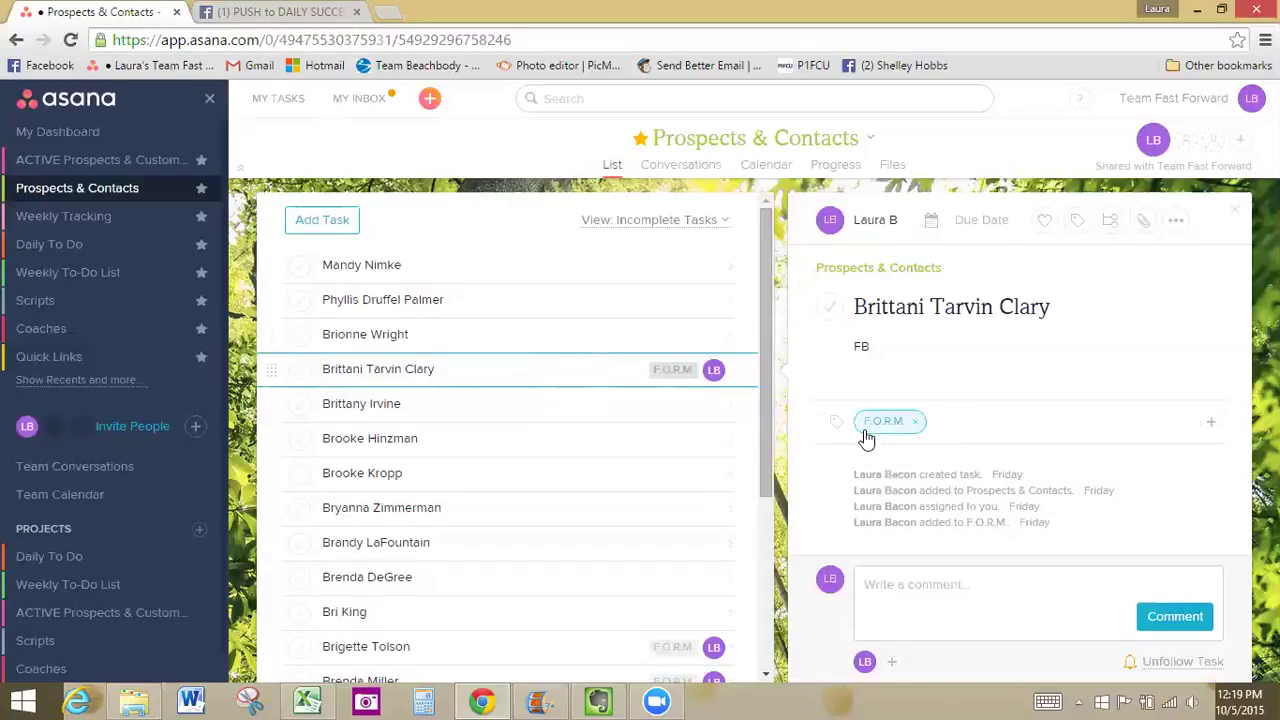
left_click(55, 232)
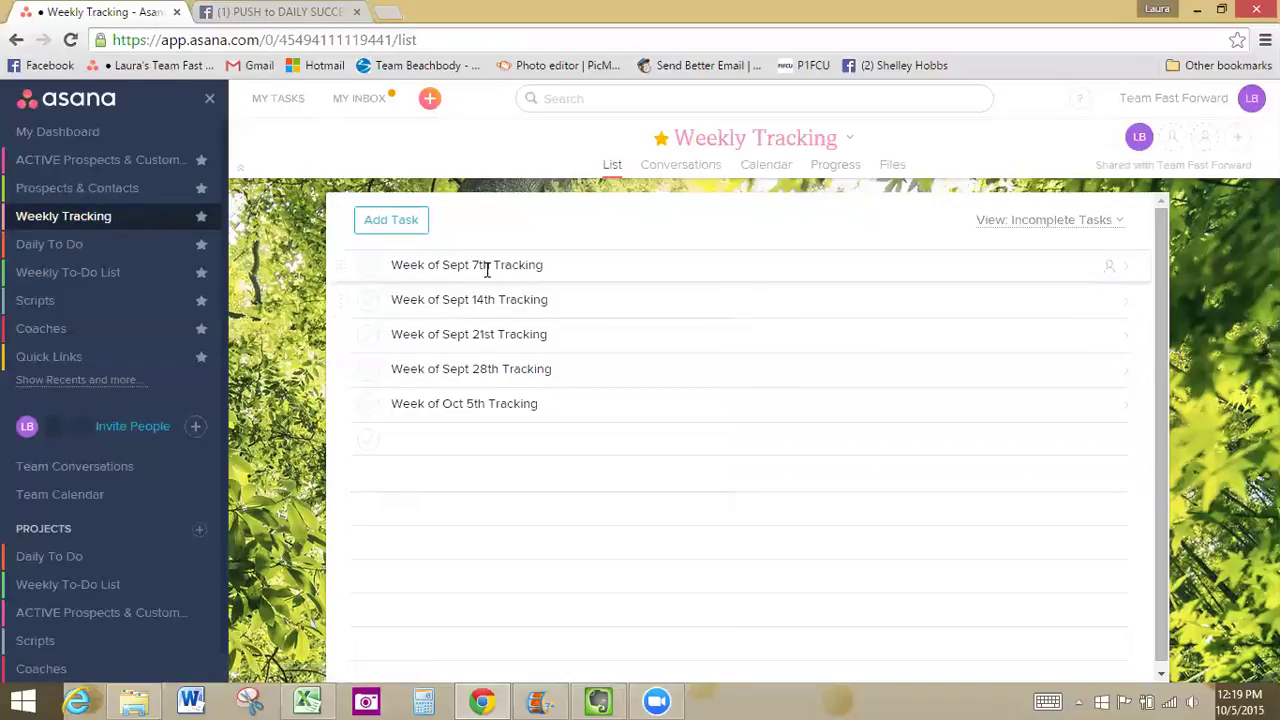
Open the Week of Oct 5th Tracking task and select its Biz Opps subtask
left_click(569, 403)
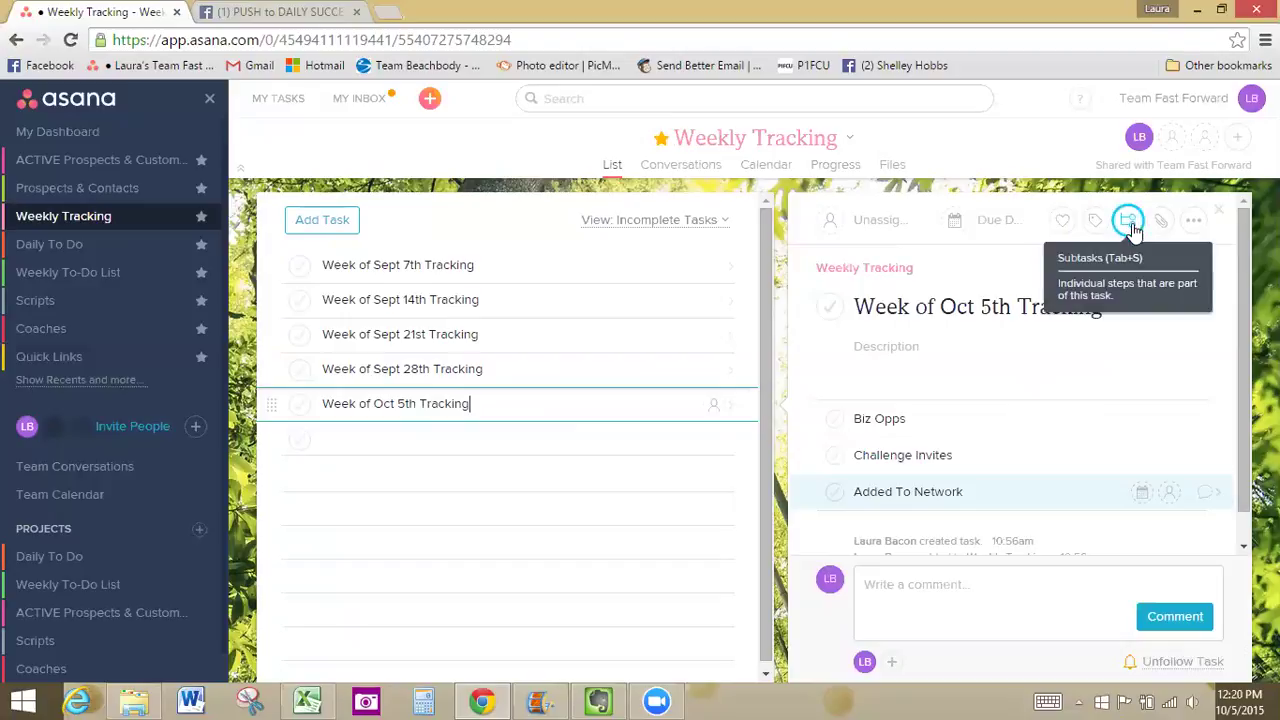
scroll(900, 415, "down", 1)
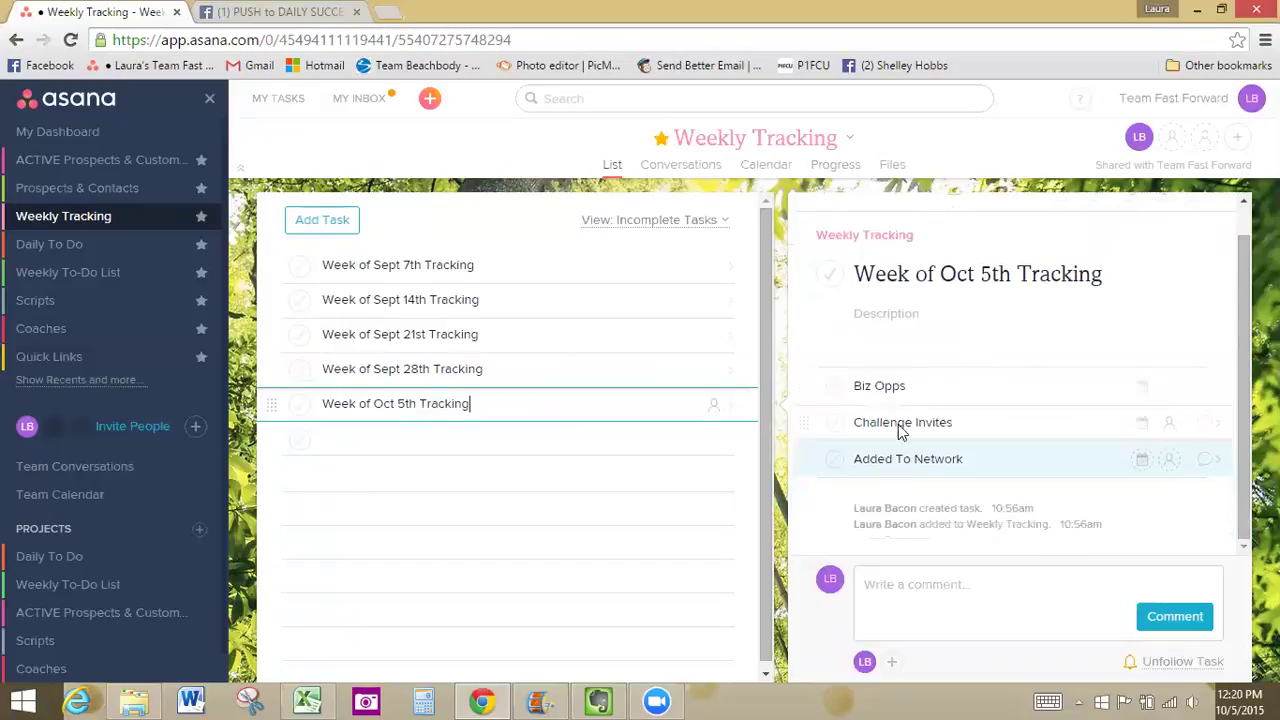
left_click(946, 384)
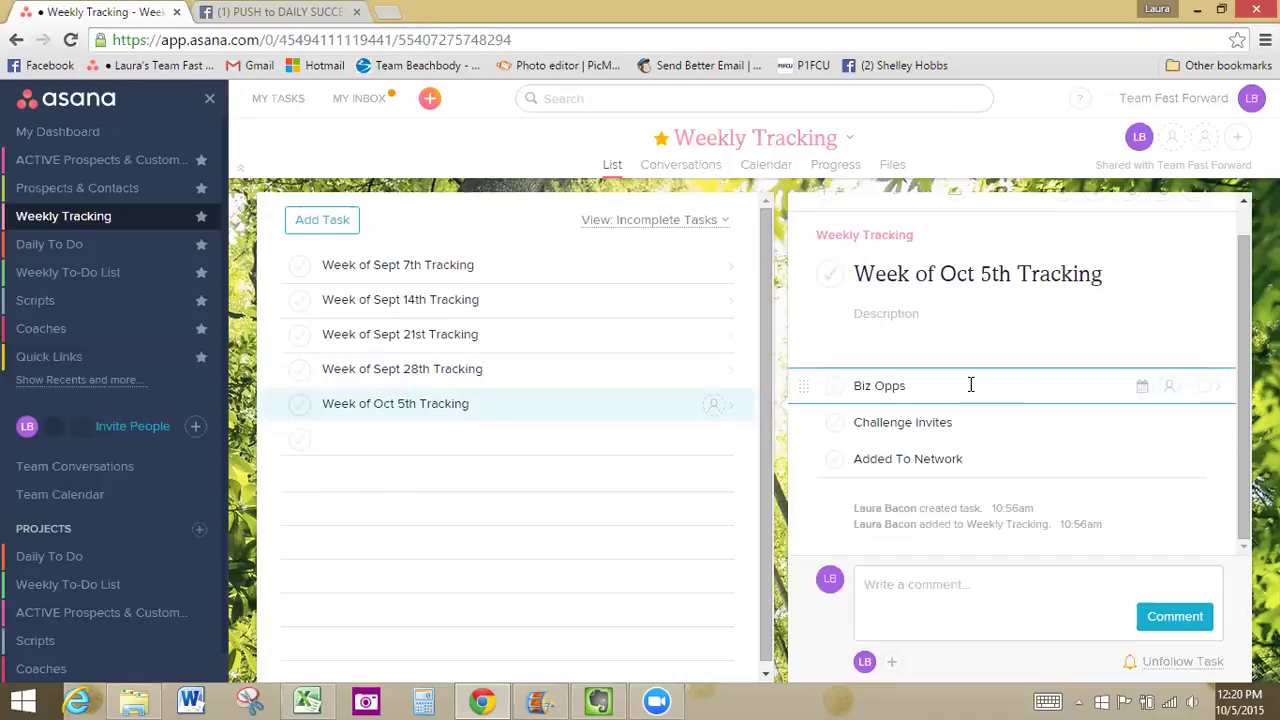
Enter '10/5 Julie' and '10/6 Sarah' on separate lines in the Biz Opps description
left_click(1206, 386)
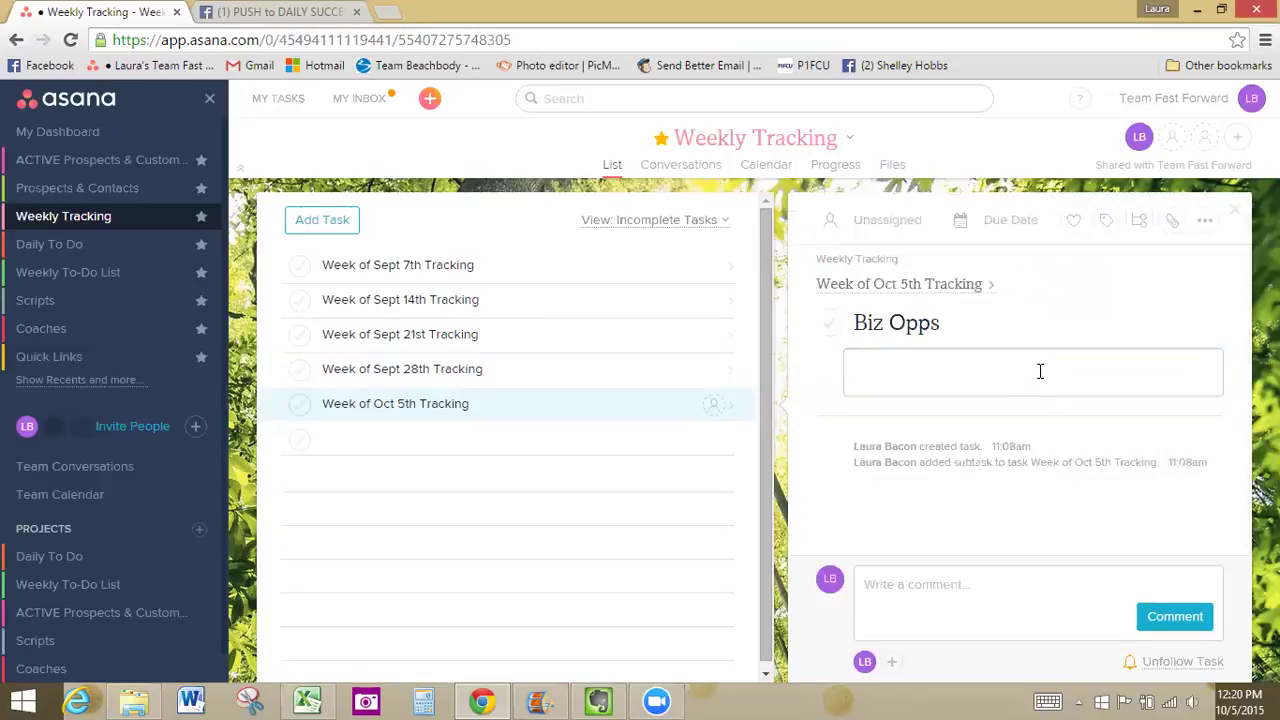
type("10/5 Julie")
key("Return")
type("10/6 Sarah")
Clear the Biz Opps description and return to the Week of Oct 5th Tracking task
key("ctrl+a")
key("BackSpace")
left_click(470, 403)
double_click(466, 403)
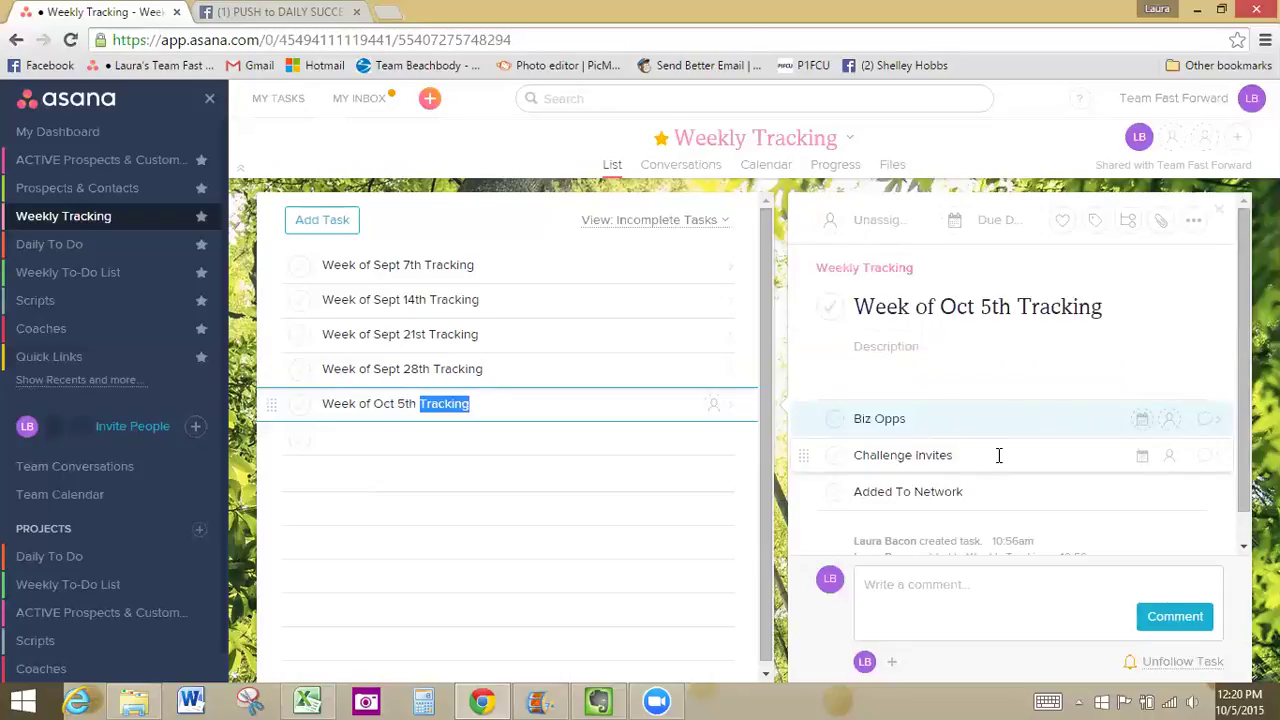
View the Oct 5th Added To Network subtask, then the Week of Sept 28th Tracking task
scroll(1000, 452, "down", 1)
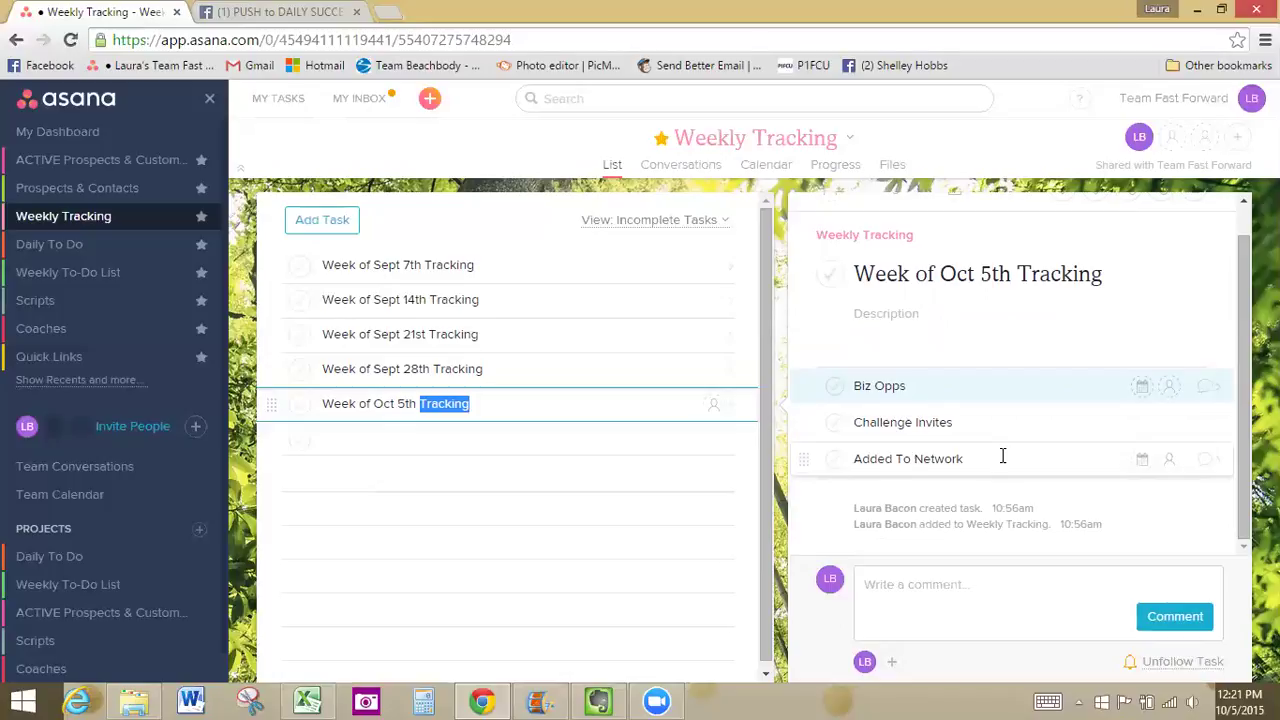
left_click(1003, 456)
double_click(1003, 456)
left_click(1003, 456)
double_click(1003, 456)
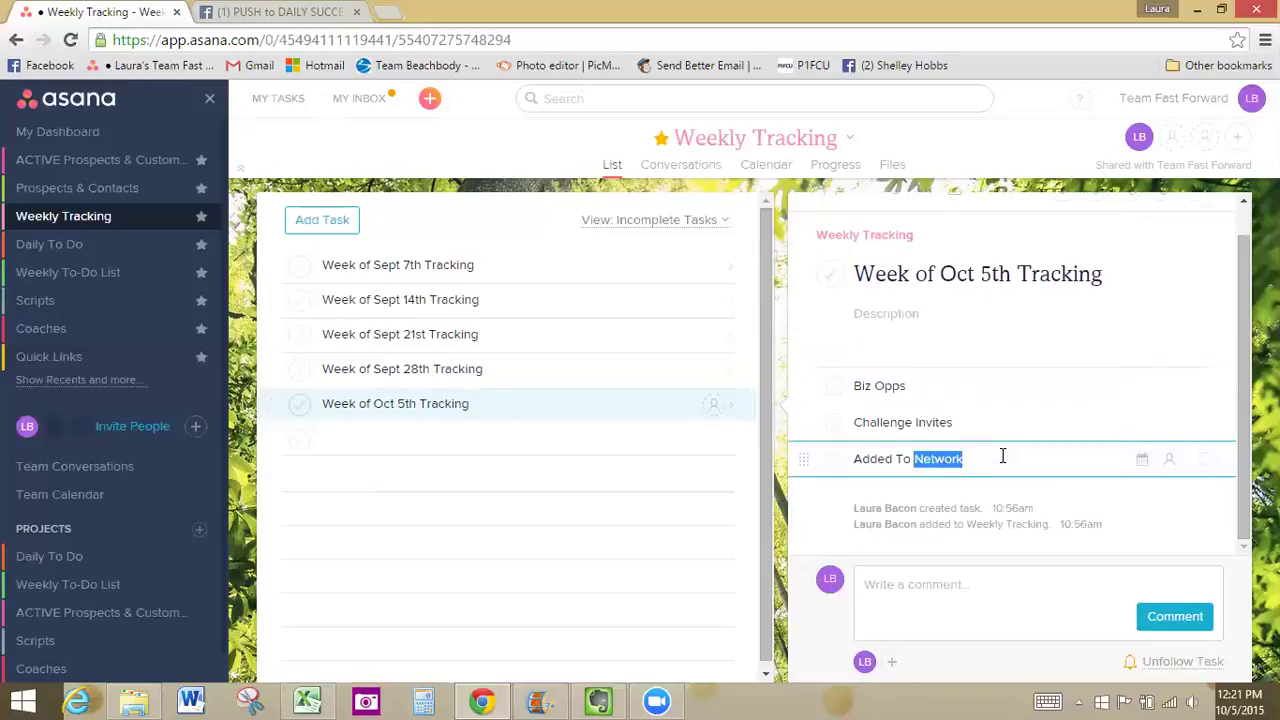
left_click(1207, 458)
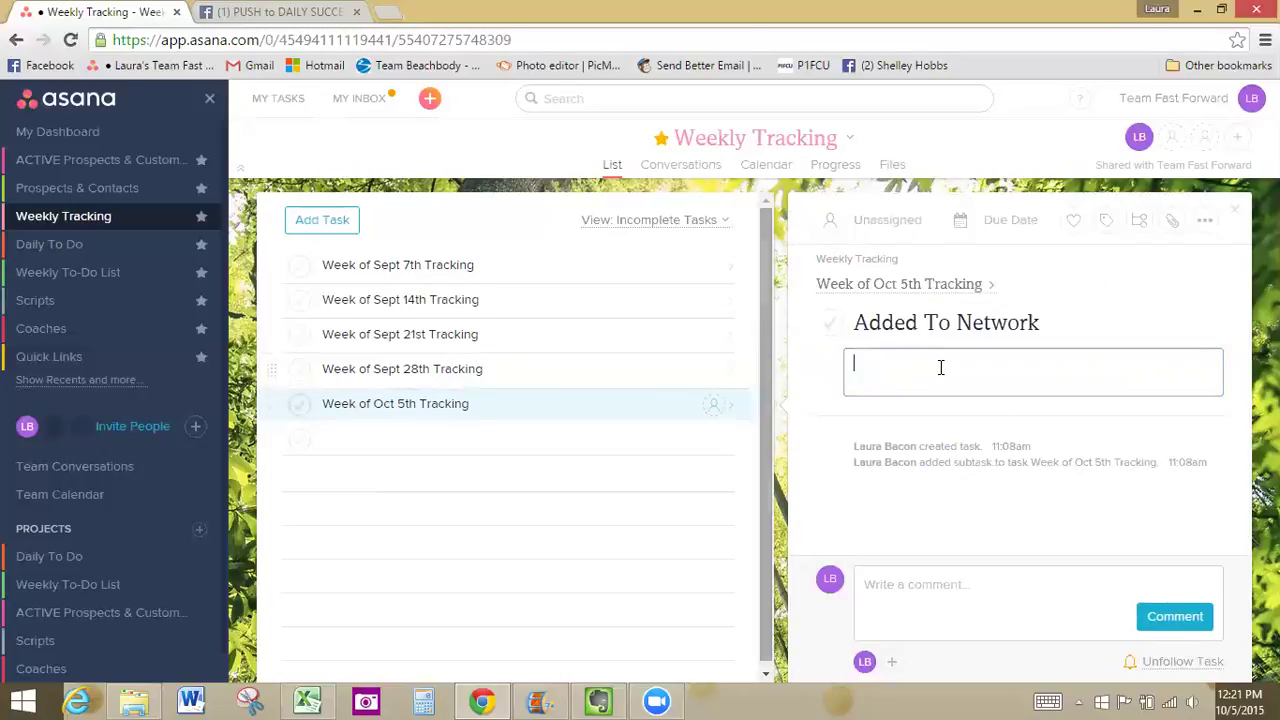
left_click(522, 371)
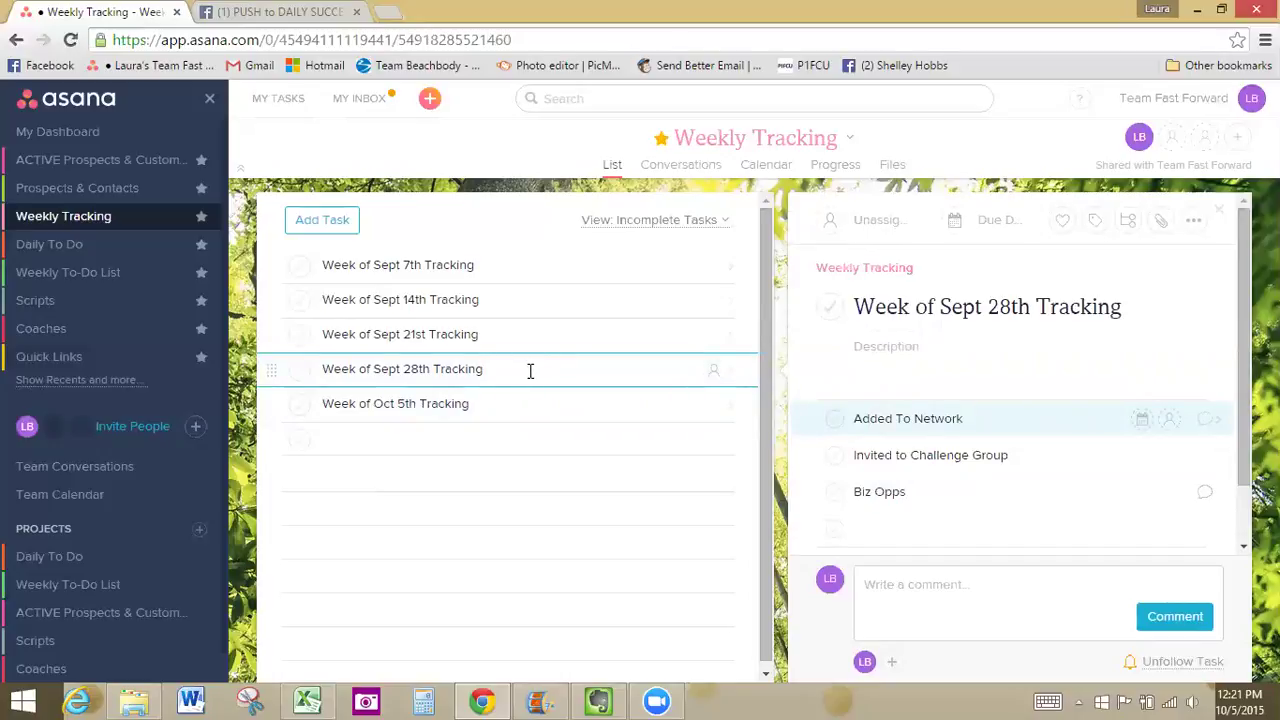
Select the network counts in the Sept 28th Added To Network subtask's description
double_click(527, 368)
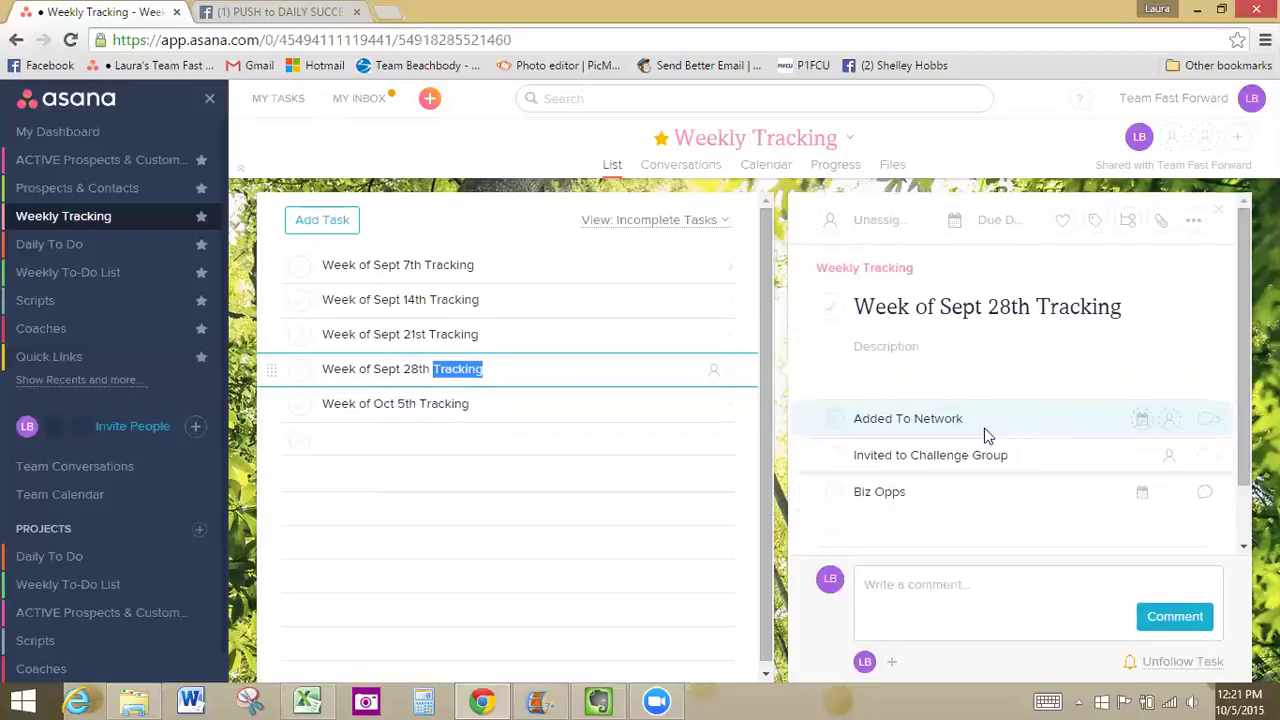
left_click(1207, 430)
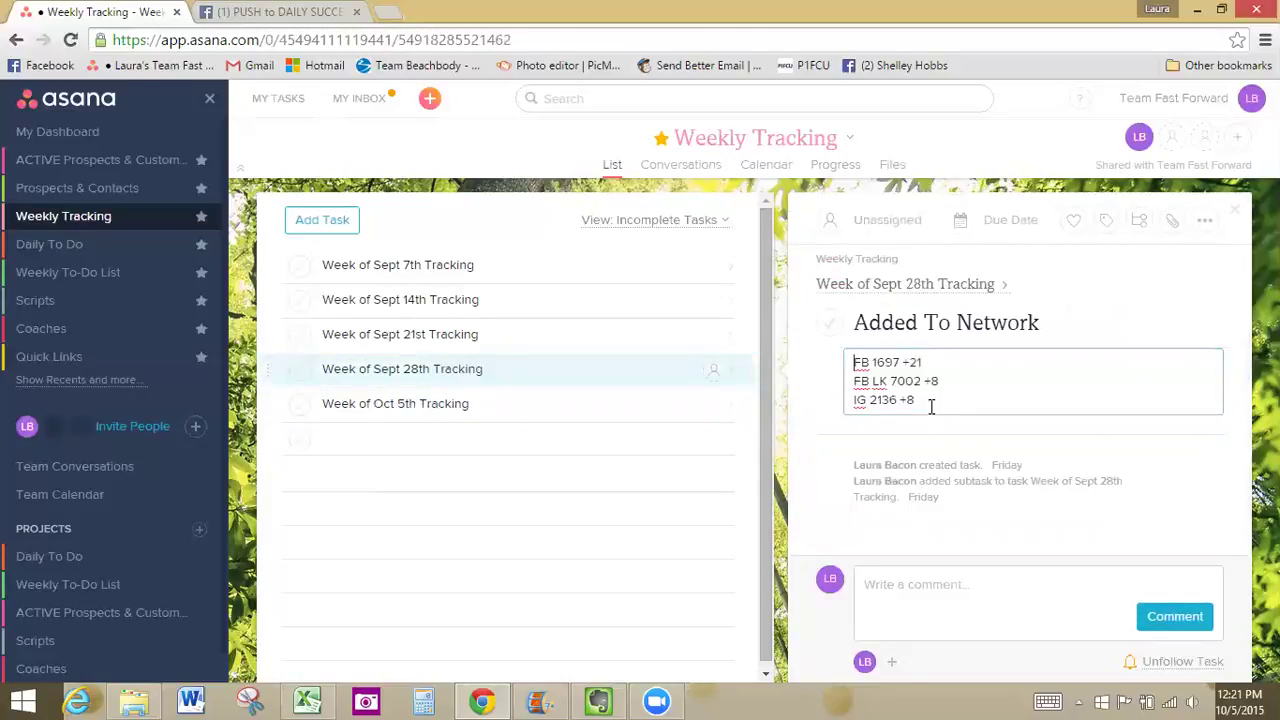
left_click_drag(928, 404, 846, 357)
key("ctrl+c")
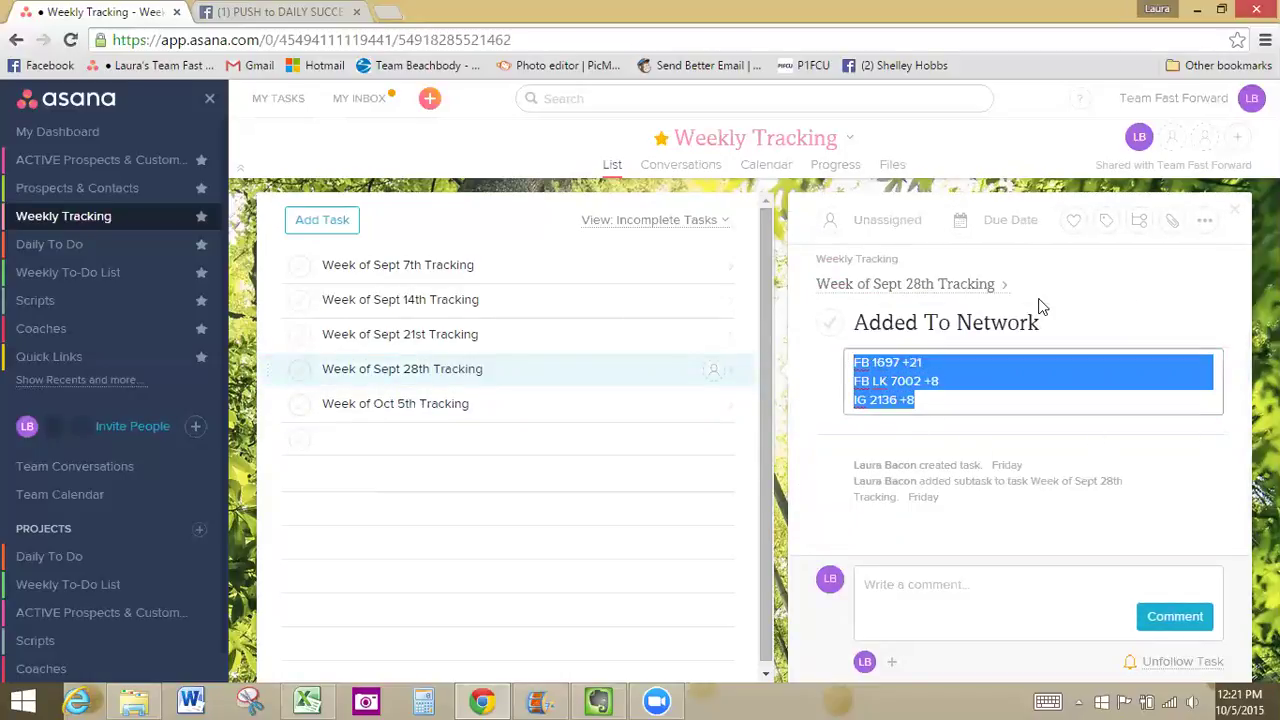
Paste the counts into the Oct 5th Added To Network description, then cut them out again
left_click(489, 403)
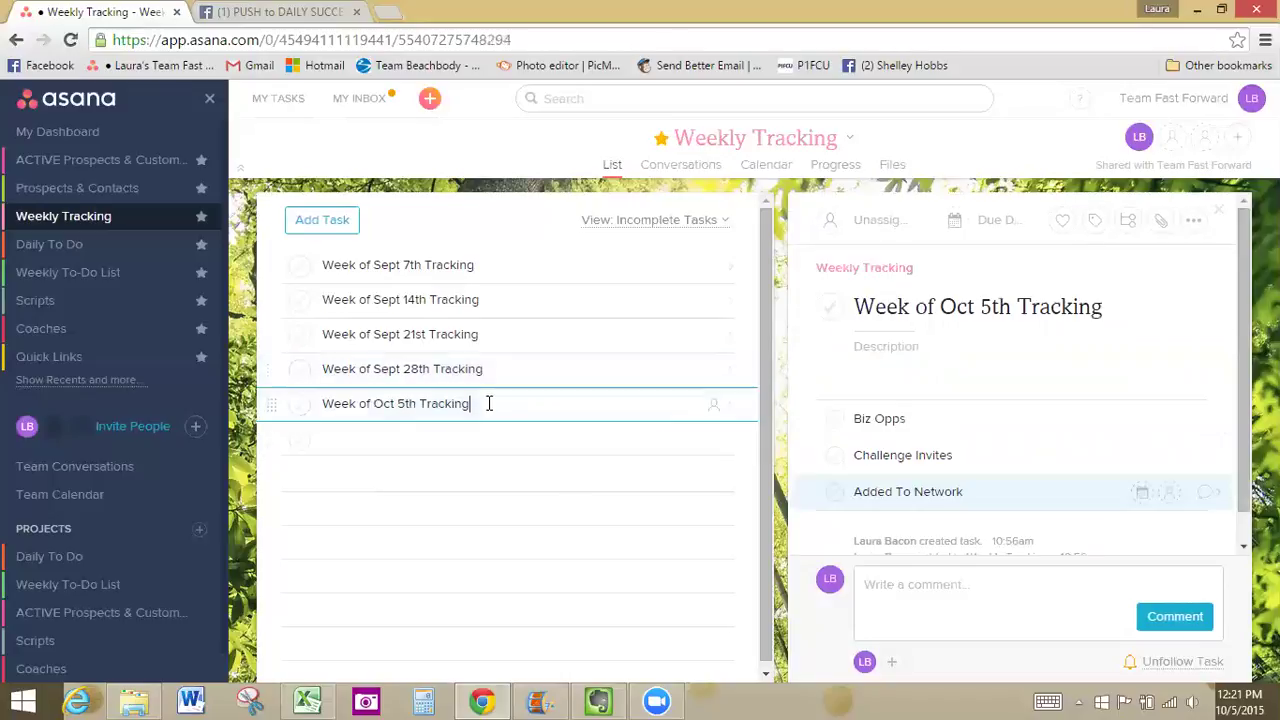
left_click(1203, 497)
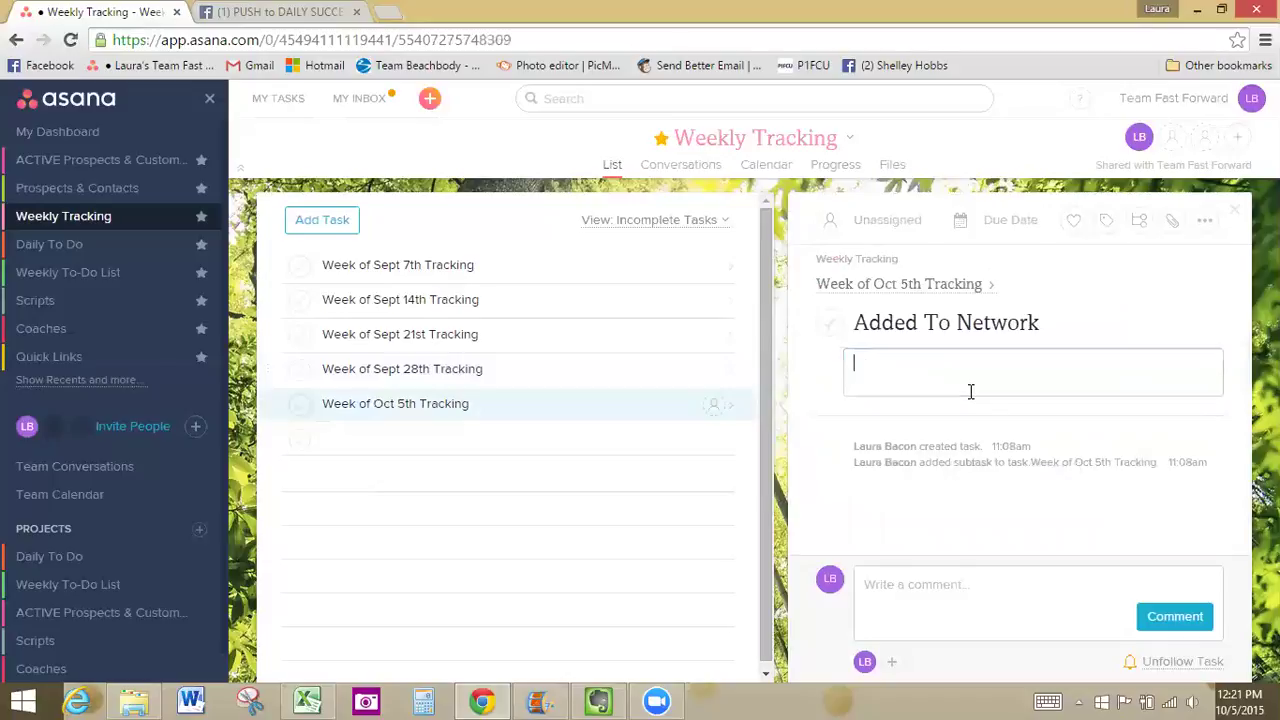
key("ctrl+v")
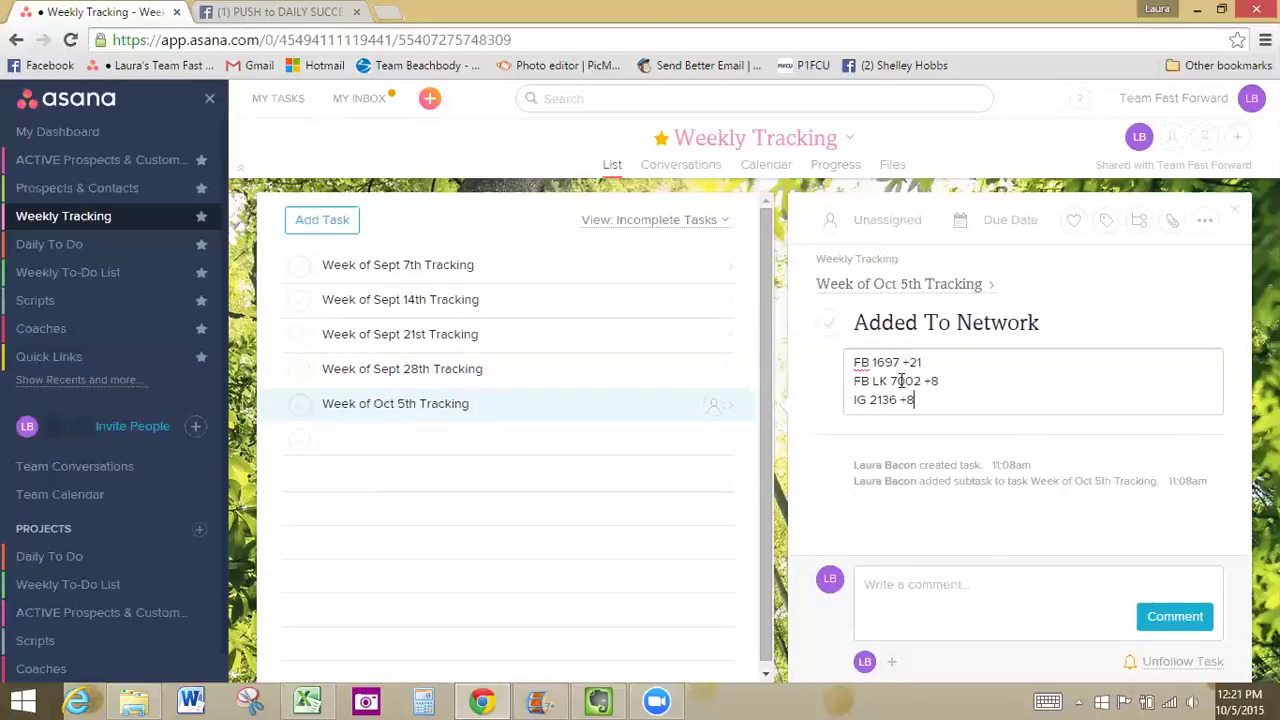
left_click_drag(932, 408, 836, 366)
key("ctrl+x")
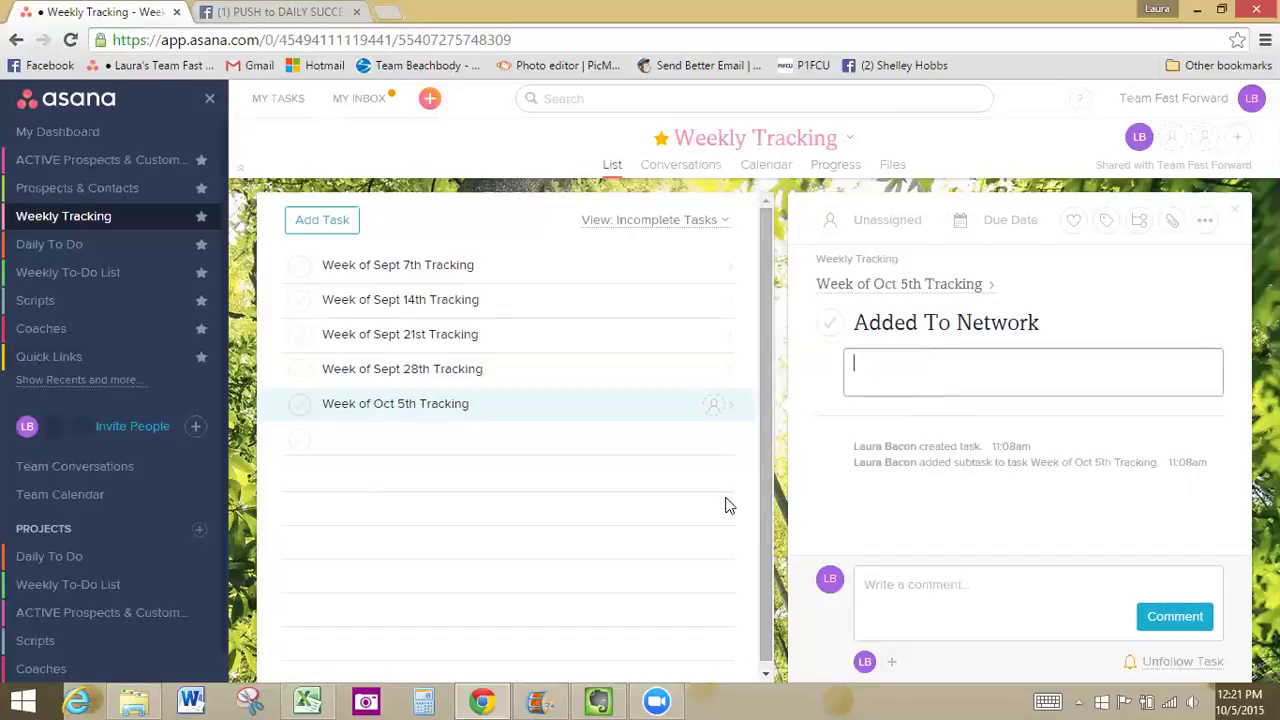
left_click(808, 413)
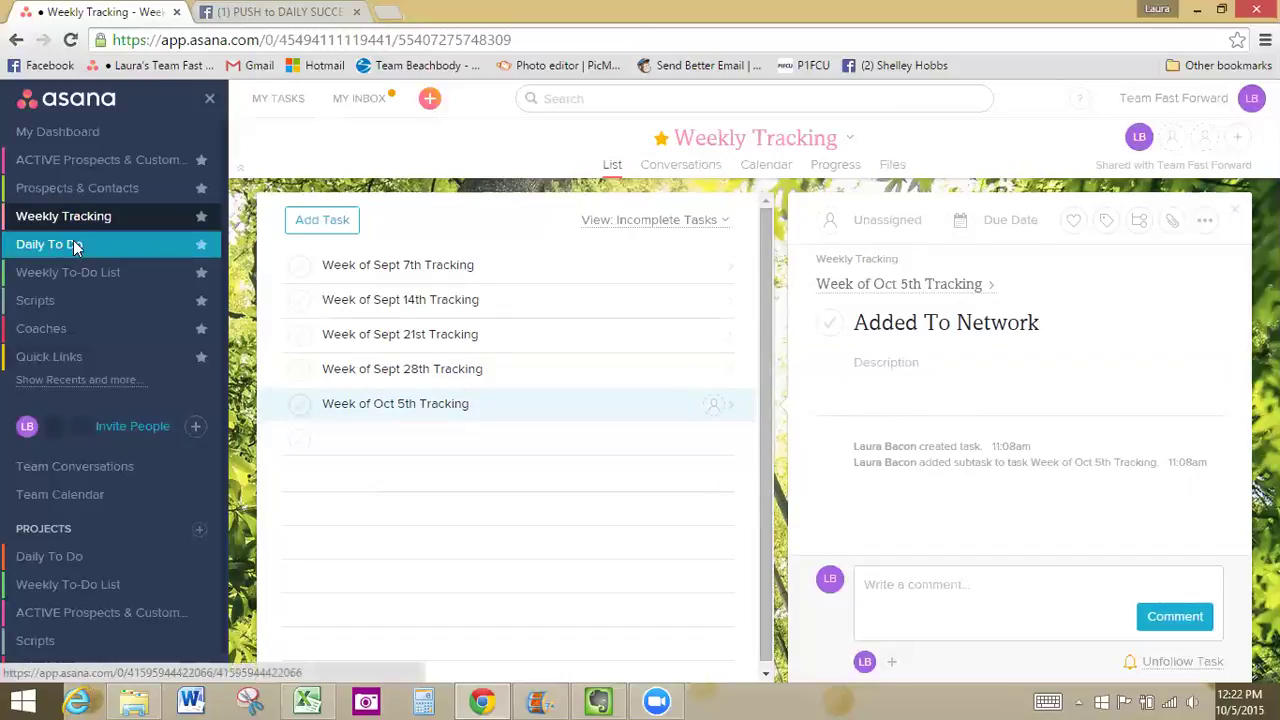
In Daily To Do, check P3 - Biz Opportunities' repeating due date, then view P3 - New Friend Requests
left_click(75, 246)
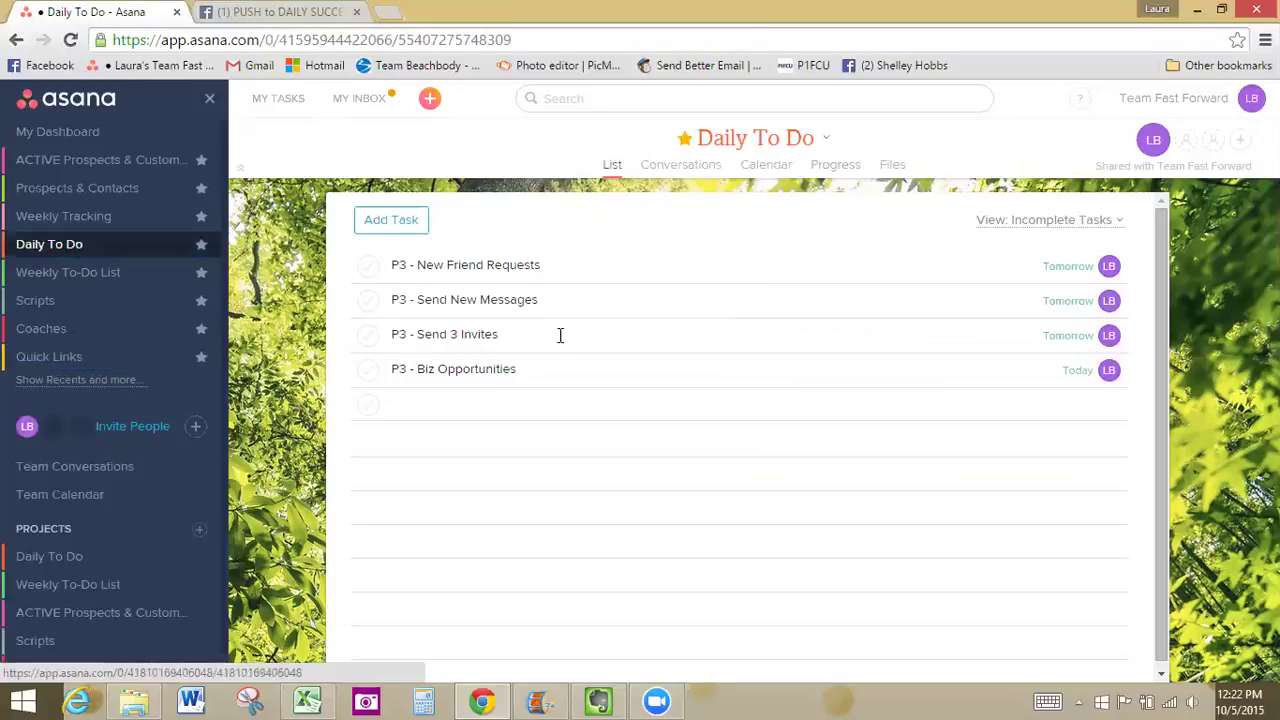
left_click(566, 376)
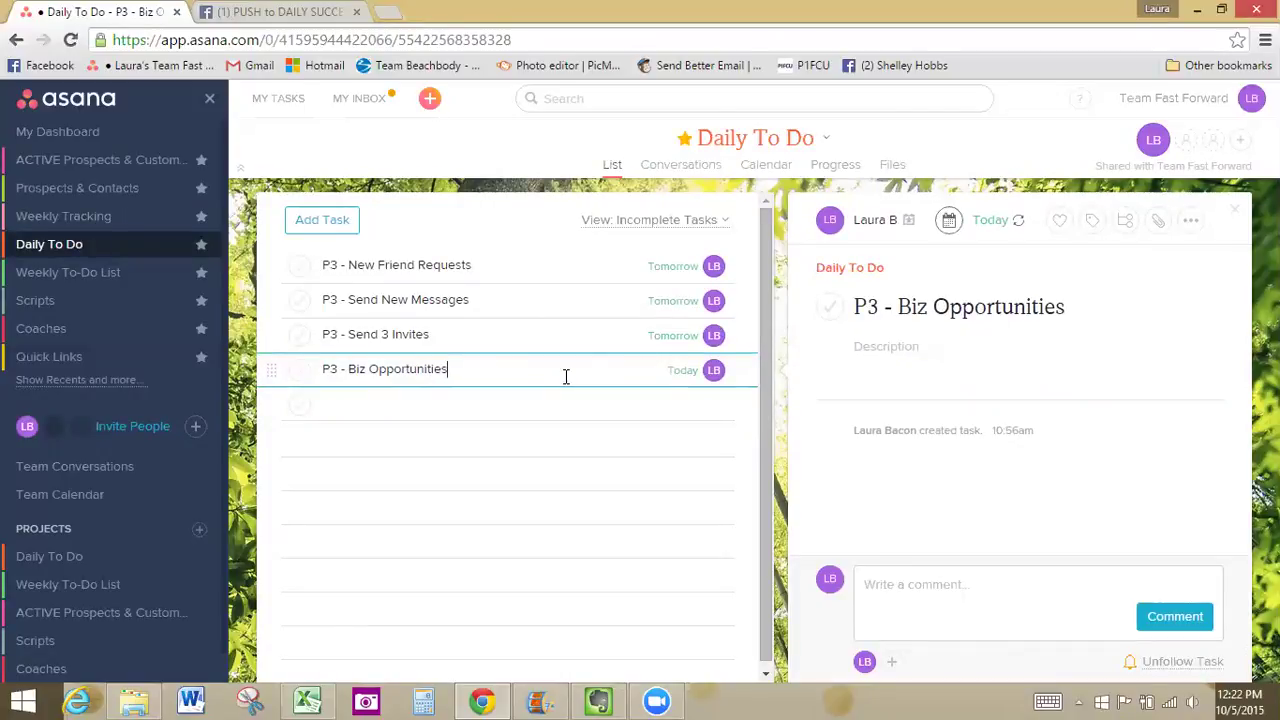
left_click(995, 221)
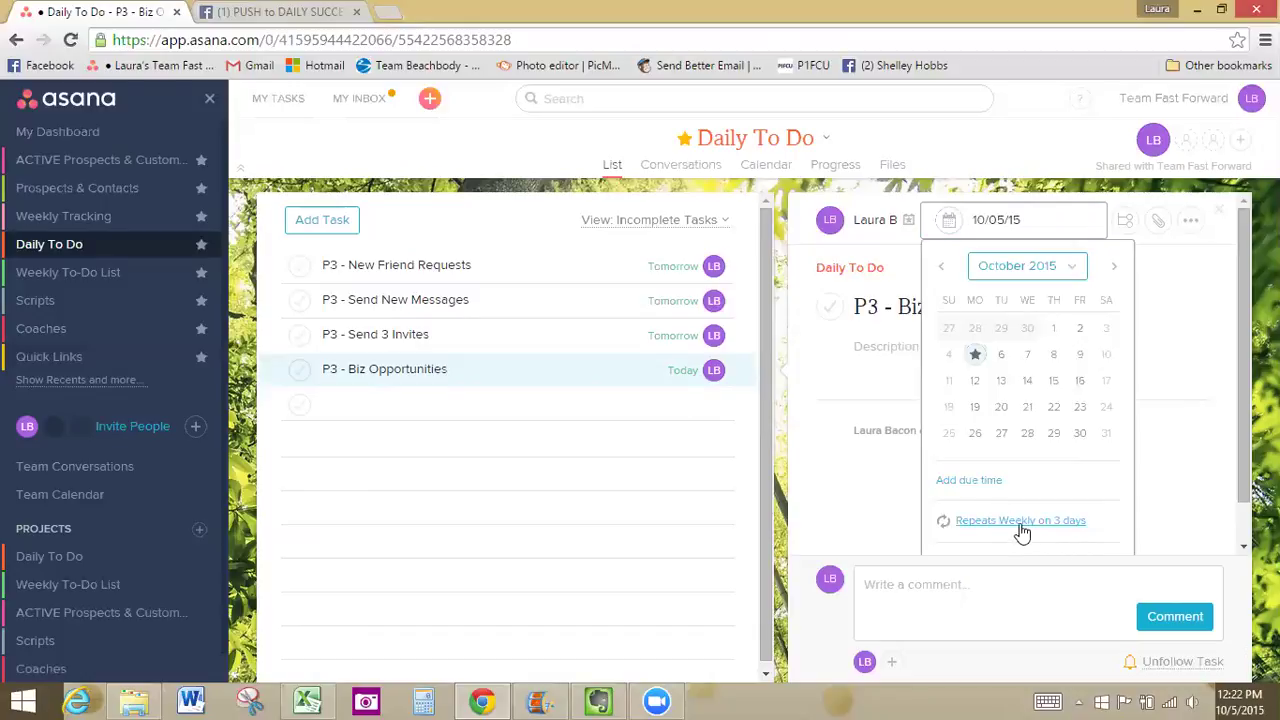
left_click(1175, 503)
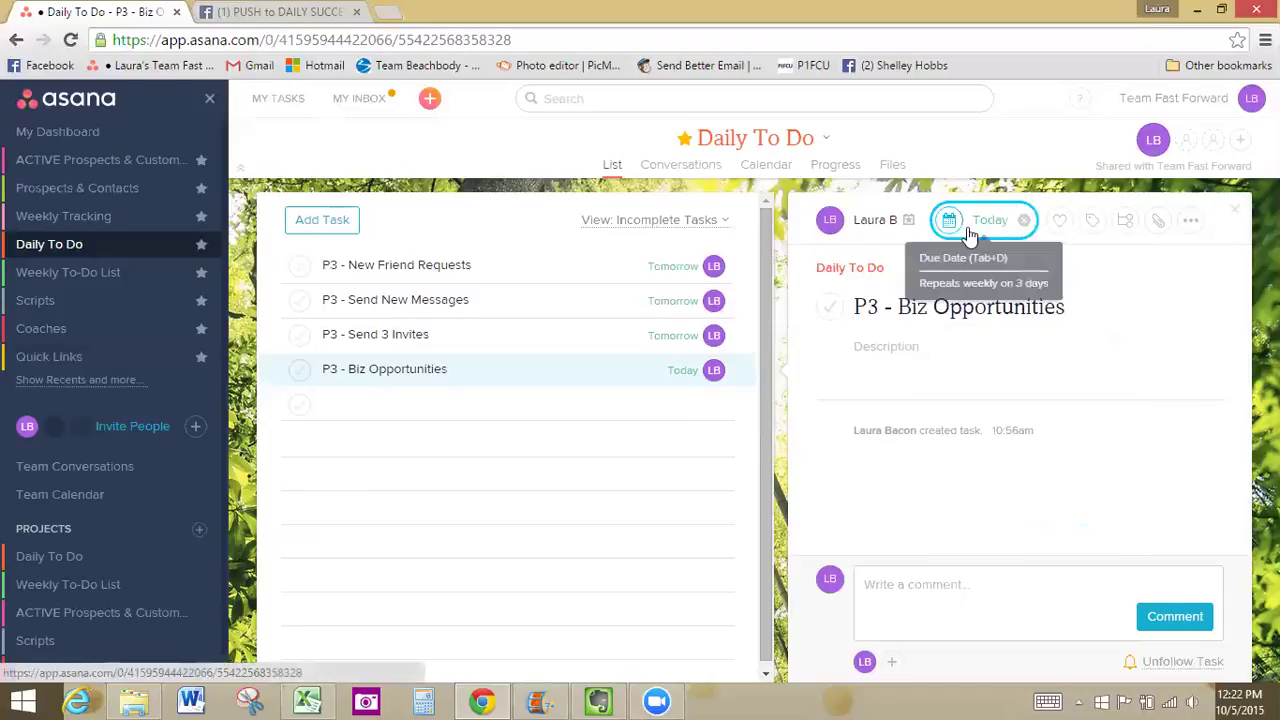
left_click(500, 264)
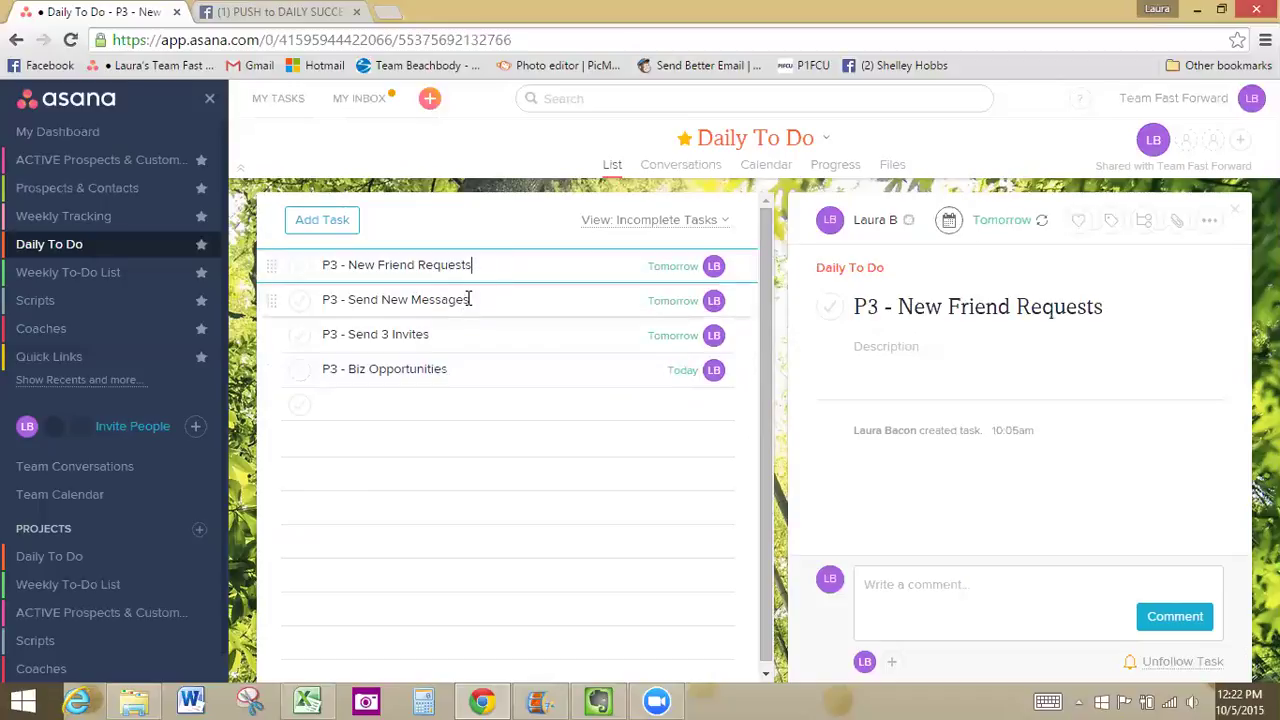
Check that P3 - Send 3 Invites repeats daily, then view the Weekly To-Do List project
left_click(451, 332)
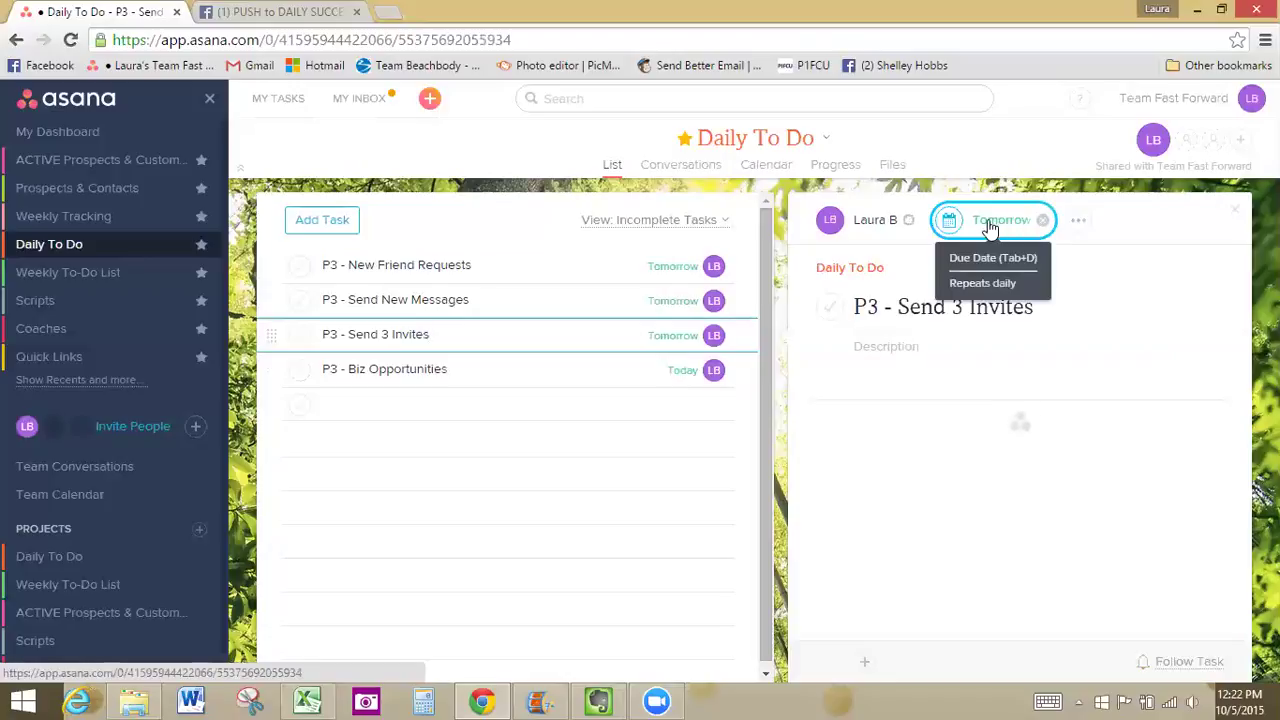
left_click(122, 278)
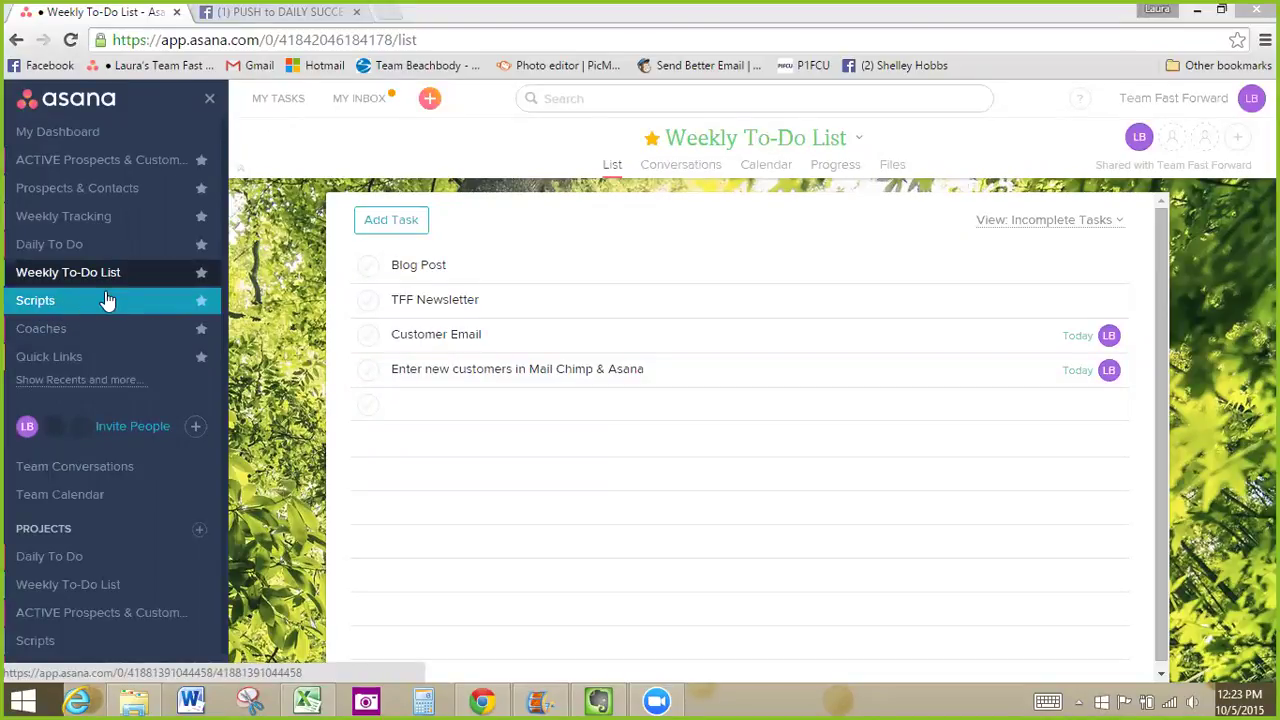
Browse Scripts, Coaches and Quick Links, view the Free BB Membership Short Link task, then return to My Dashboard
left_click(61, 300)
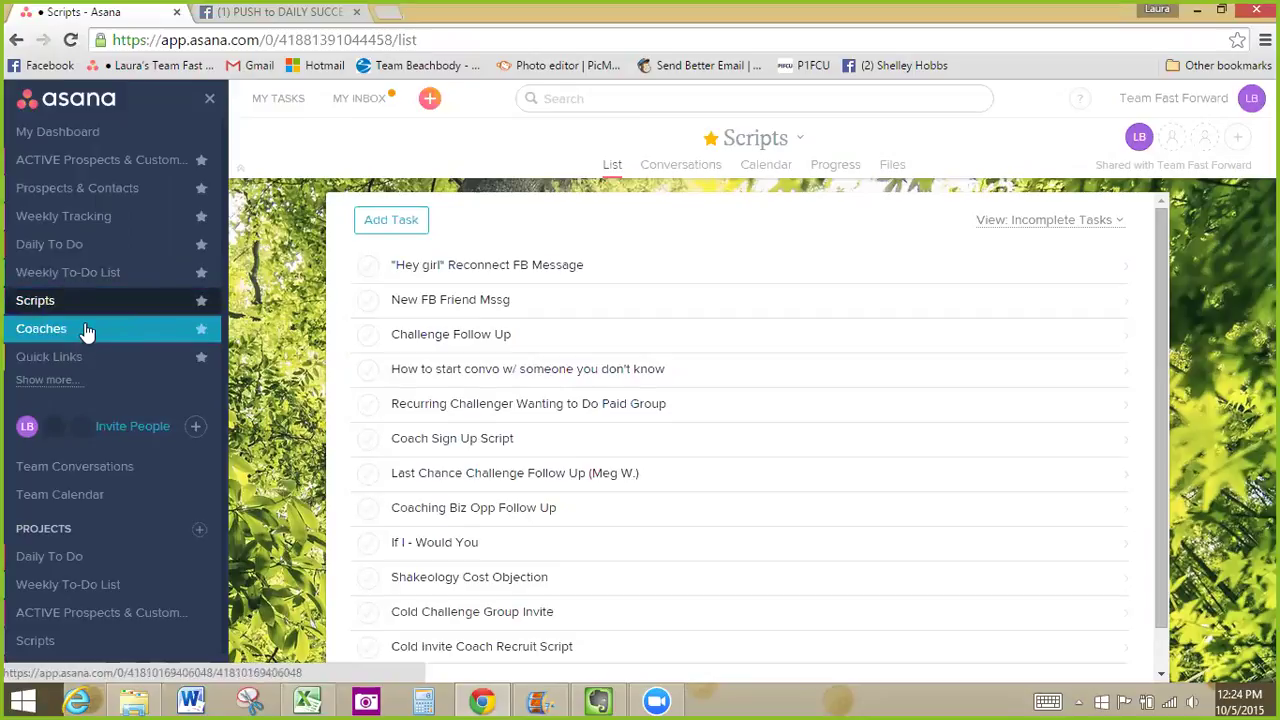
left_click(92, 329)
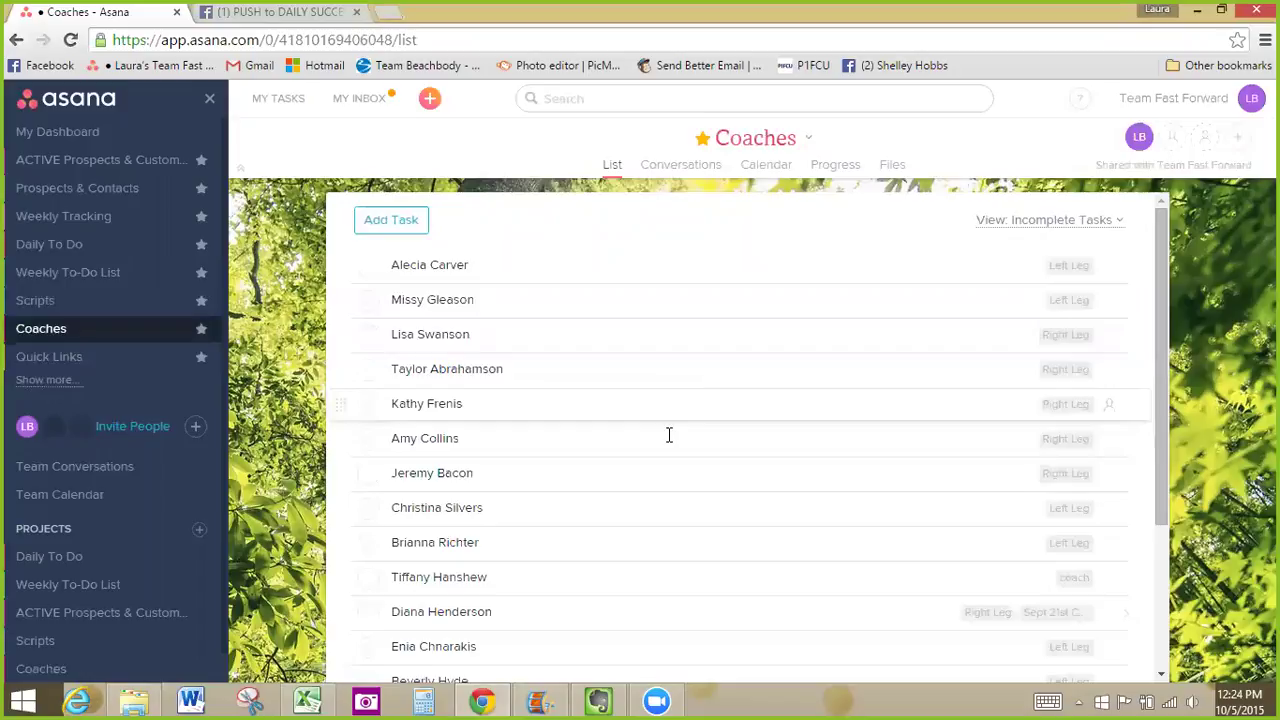
left_click(85, 358)
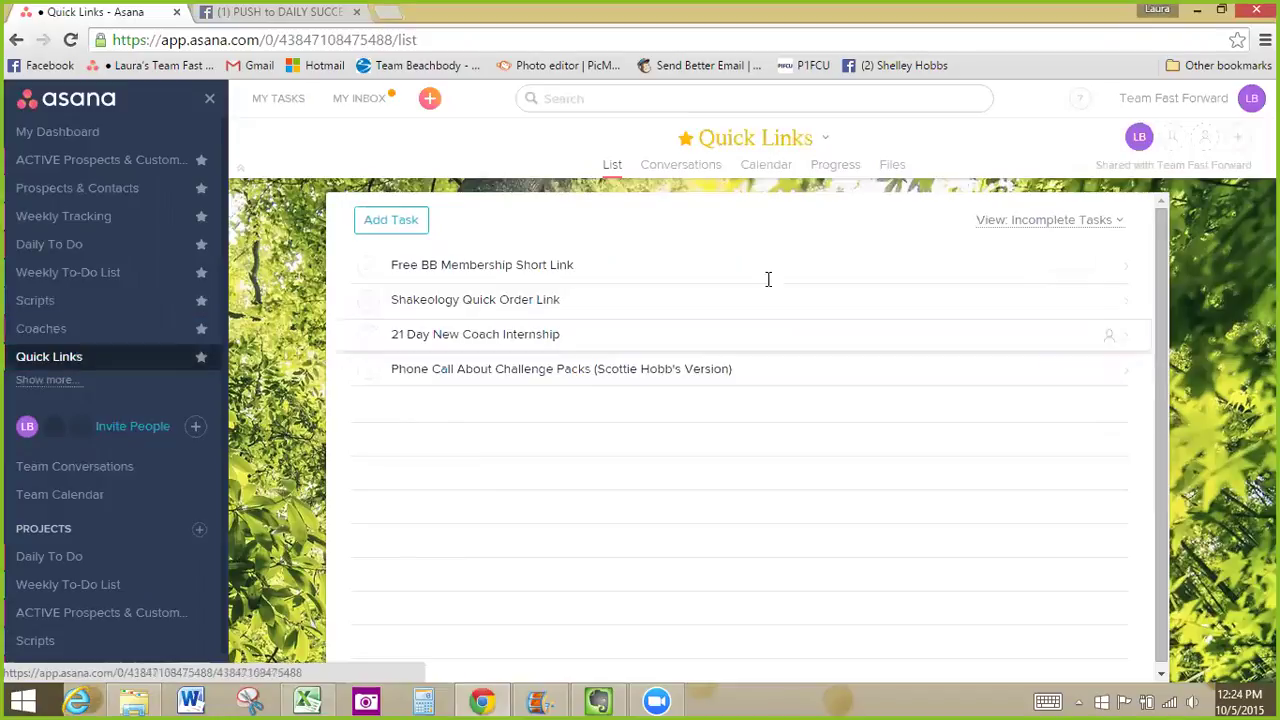
left_click(595, 265)
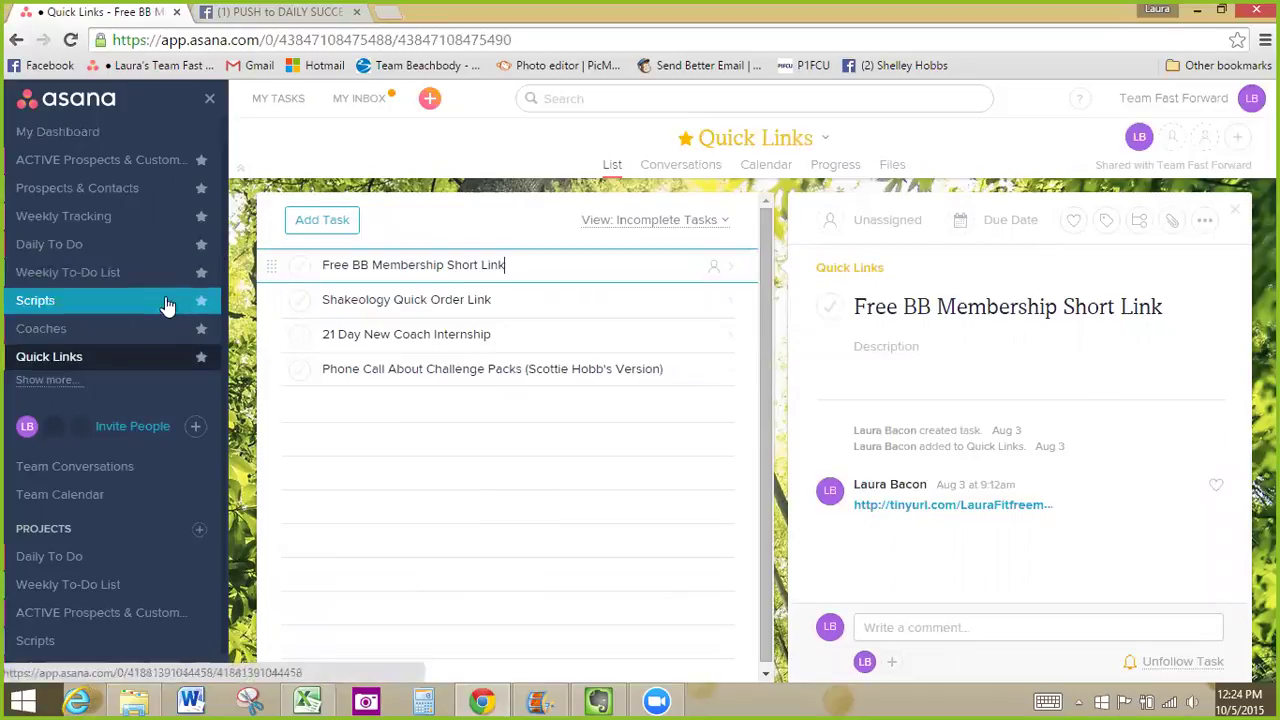
left_click(67, 137)
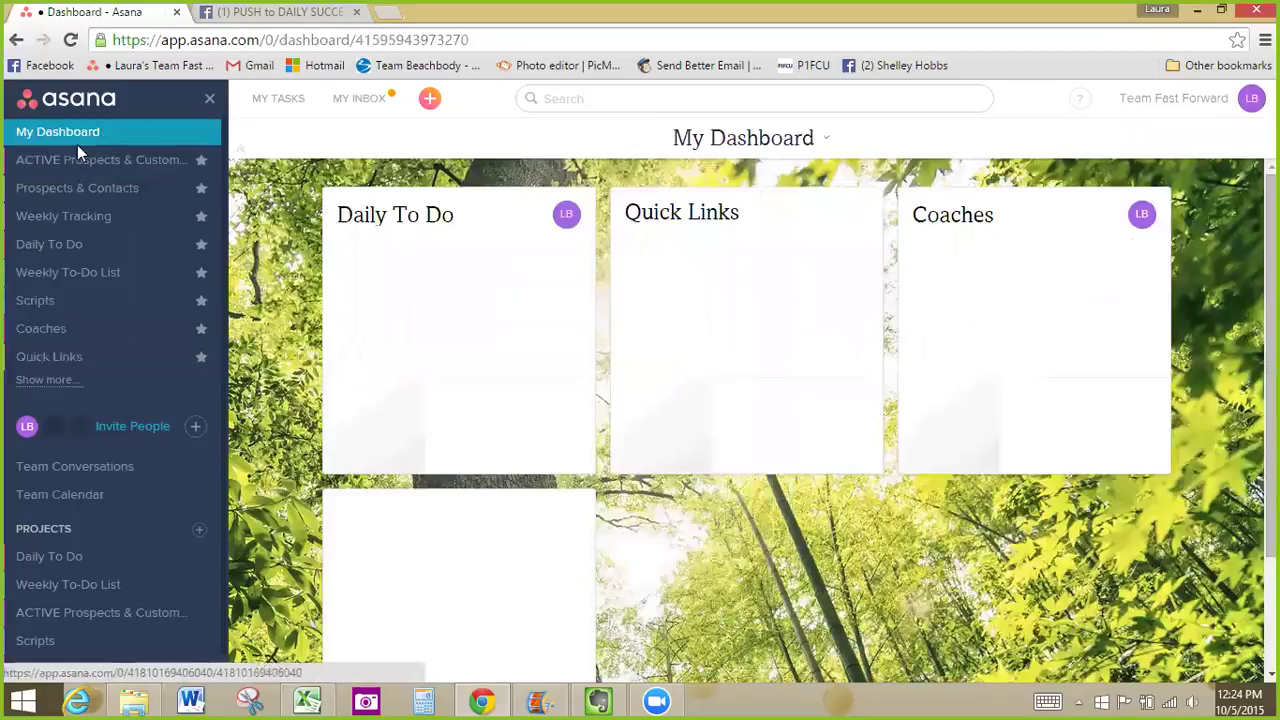
View the first task in ACTIVE Prospects & Customers, then switch to Prospects & Contacts
left_click(79, 163)
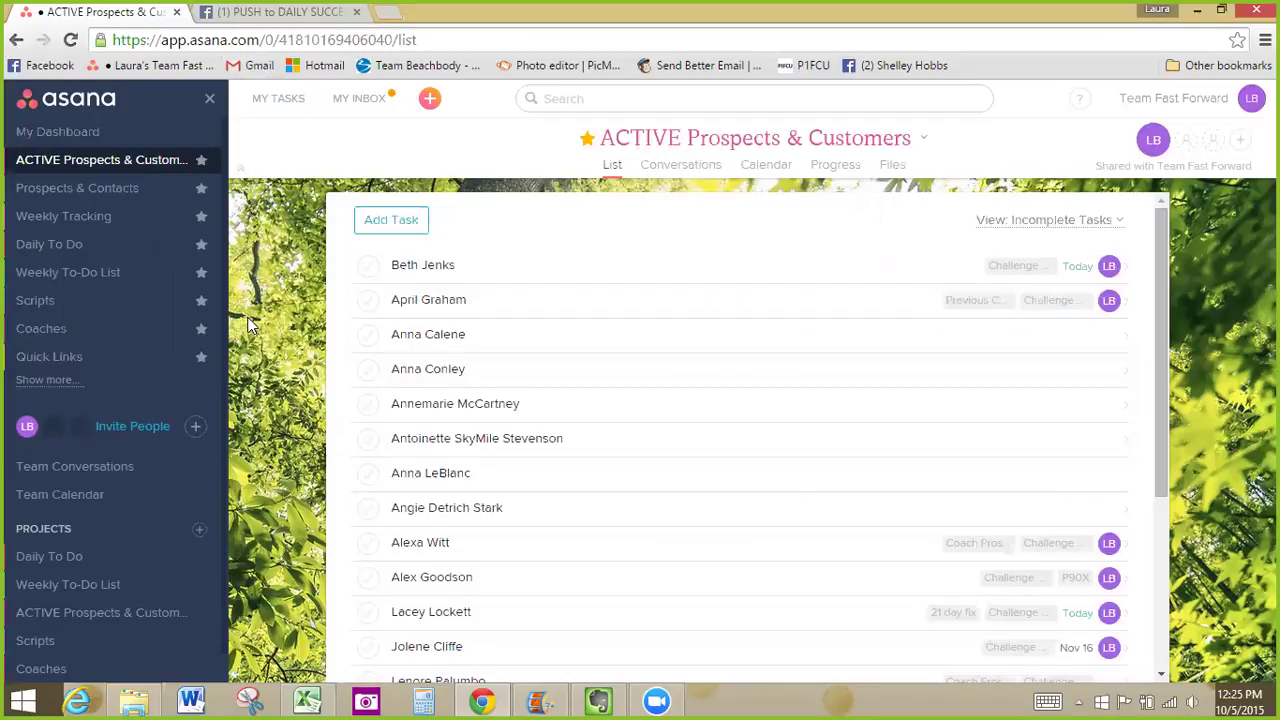
left_click(498, 264)
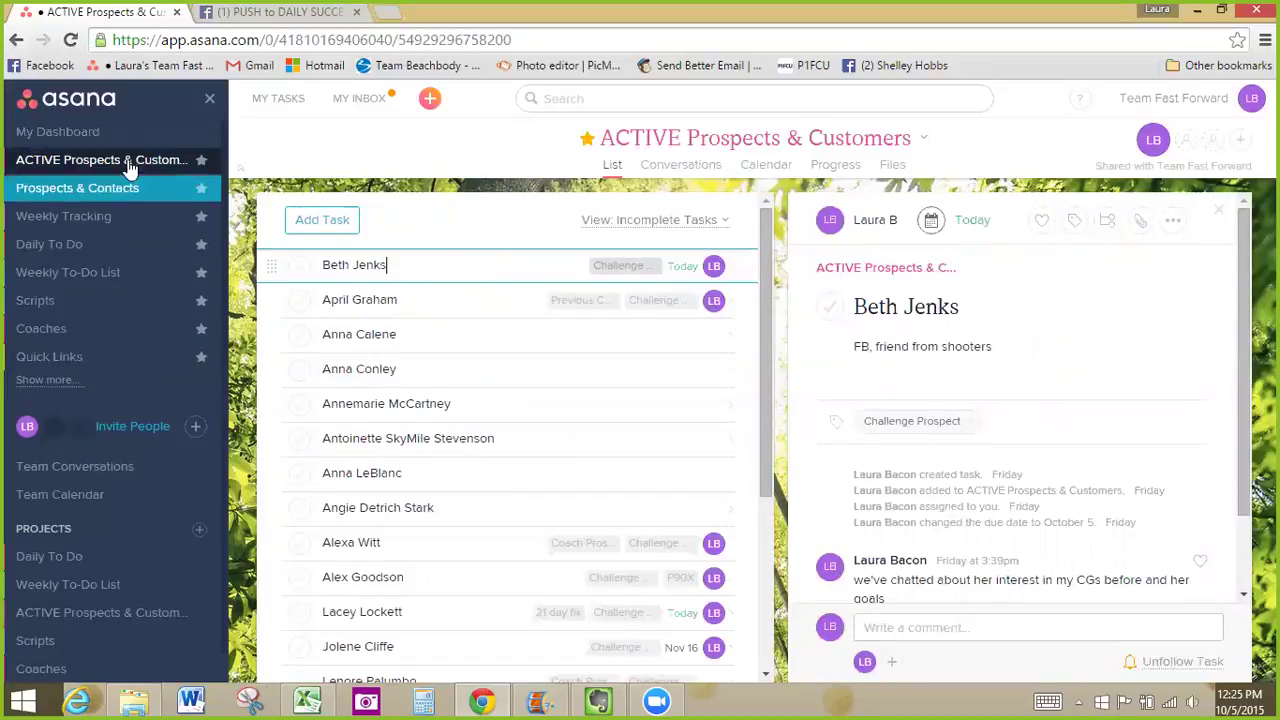
left_click(130, 195)
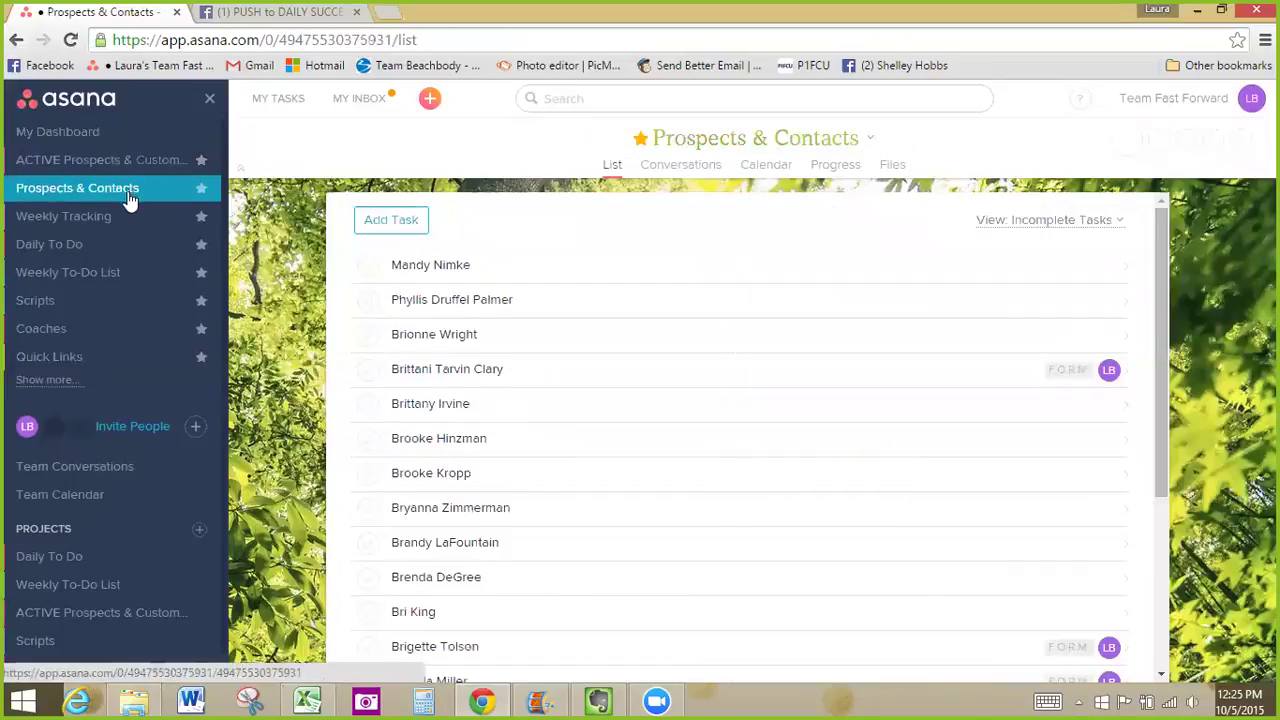